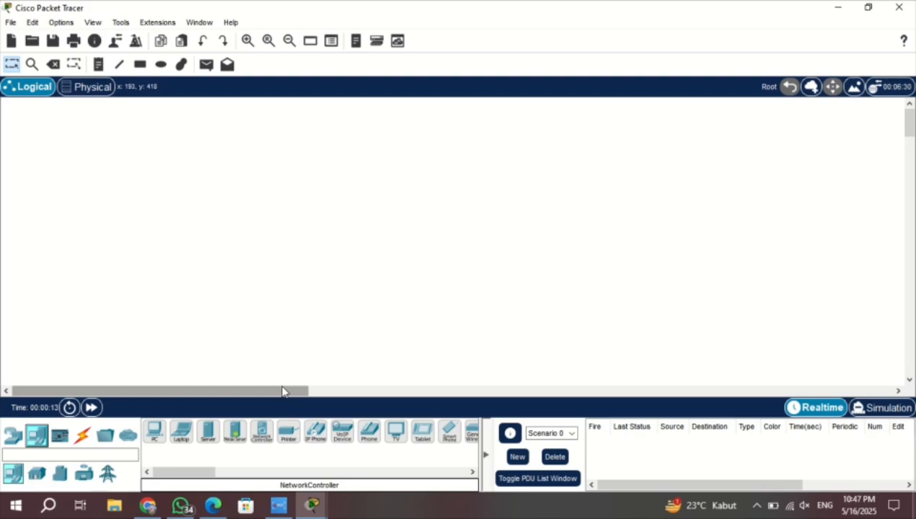
- Place a generic server near the top of the workspace and a 2950-24 switch directly below it
{"action": "left_click", "coordinate": [217, 442]}
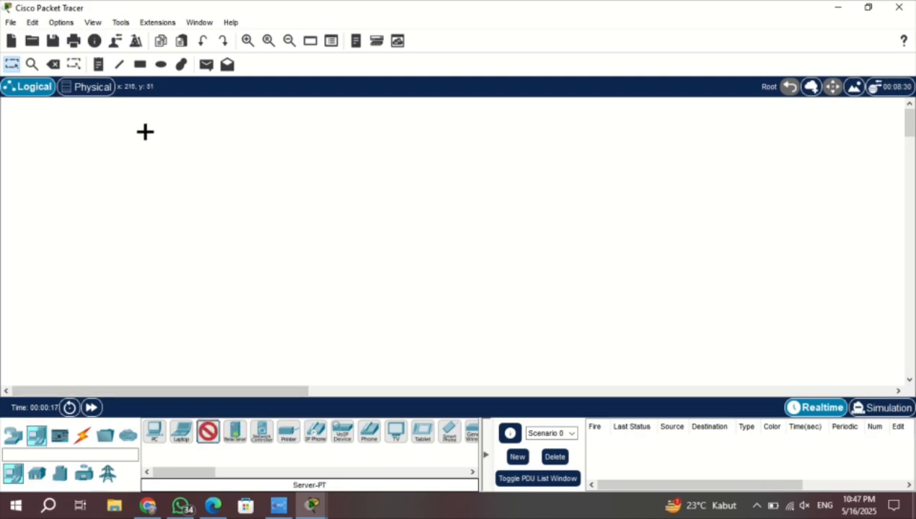
{"action": "left_click", "coordinate": [200, 109]}
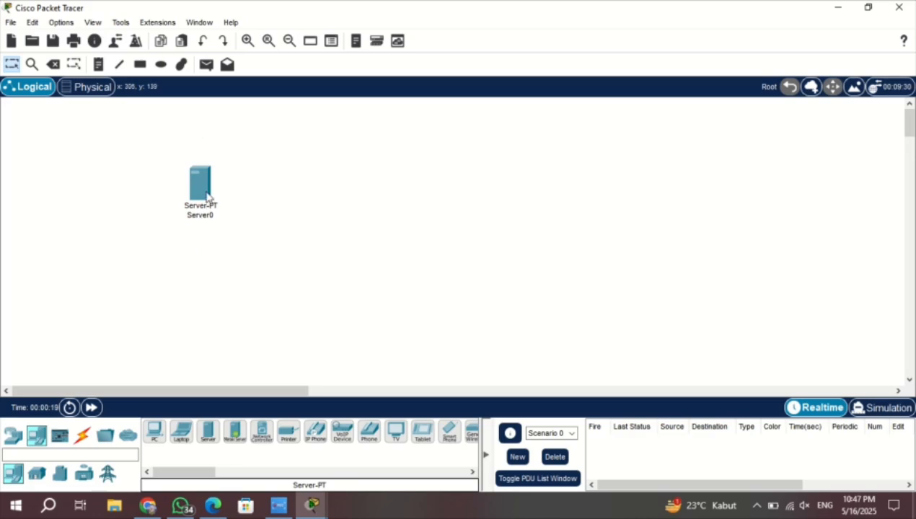
{"action": "left_click_drag", "start_coordinate": [207, 199], "coordinate": [215, 140]}
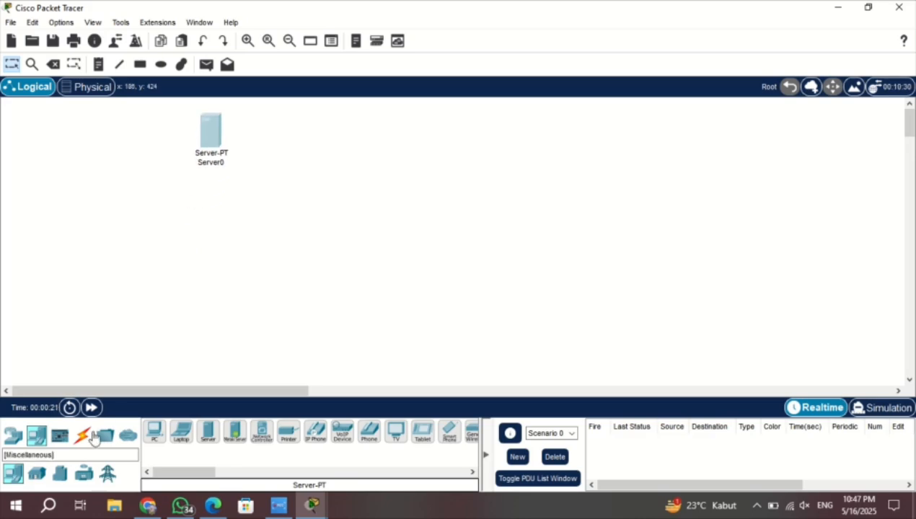
{"action": "left_click", "coordinate": [13, 436]}
{"action": "left_click", "coordinate": [37, 474]}
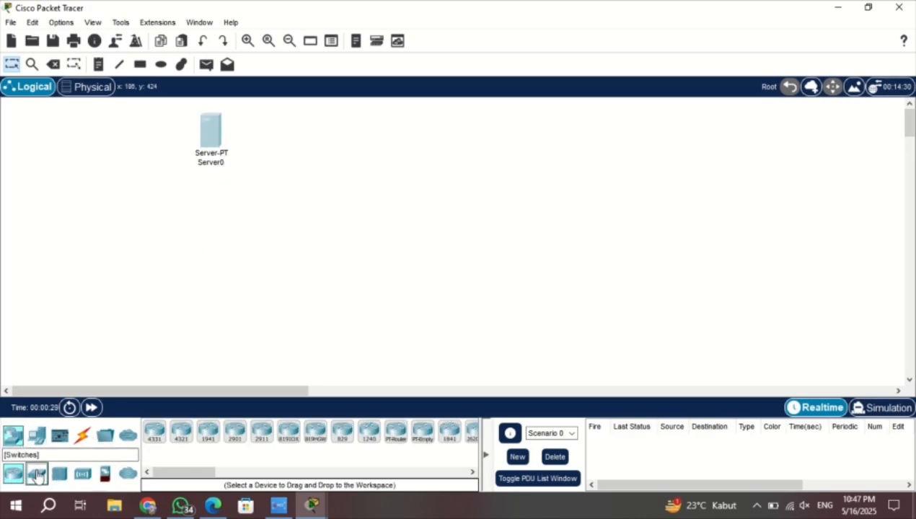
{"action": "left_click", "coordinate": [343, 431]}
{"action": "left_click", "coordinate": [209, 207]}
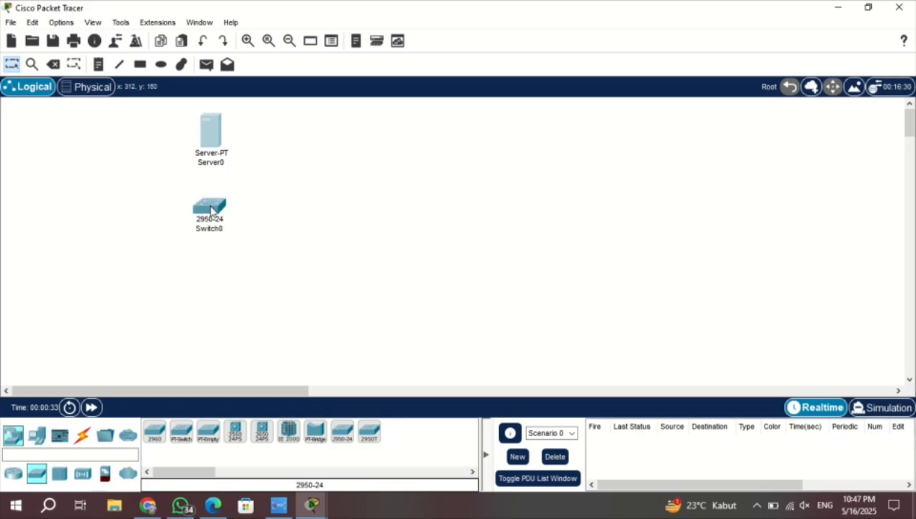
- Add a PC, a laptop and a second PC in a row beneath the switch
{"action": "left_click", "coordinate": [37, 435]}
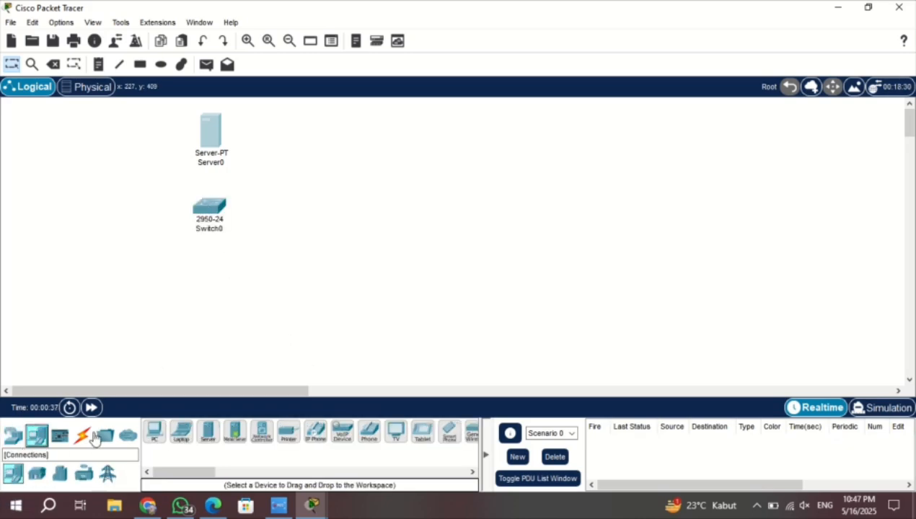
{"action": "left_click", "coordinate": [157, 435]}
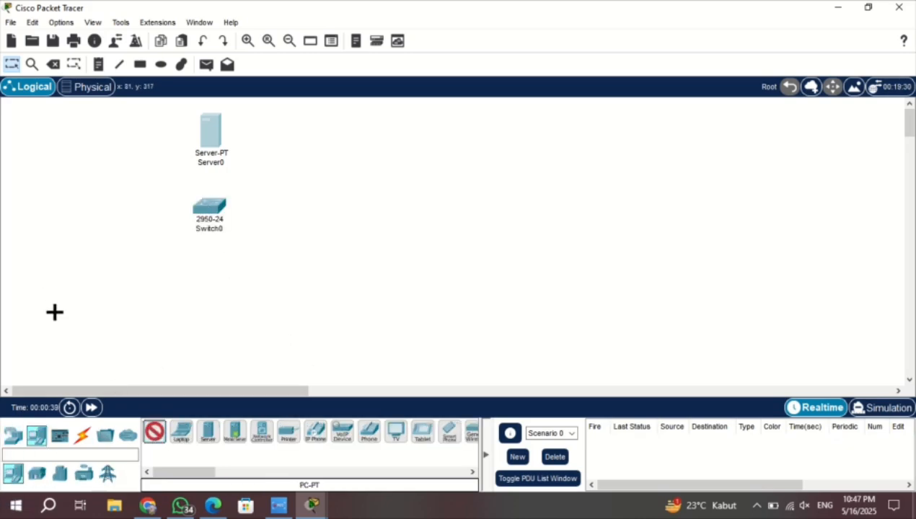
{"action": "left_click", "coordinate": [63, 325]}
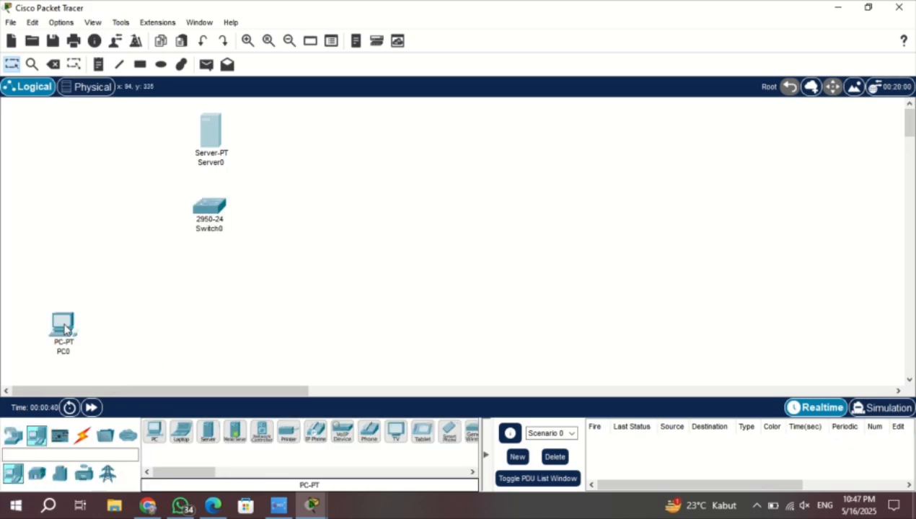
{"action": "left_click", "coordinate": [182, 437]}
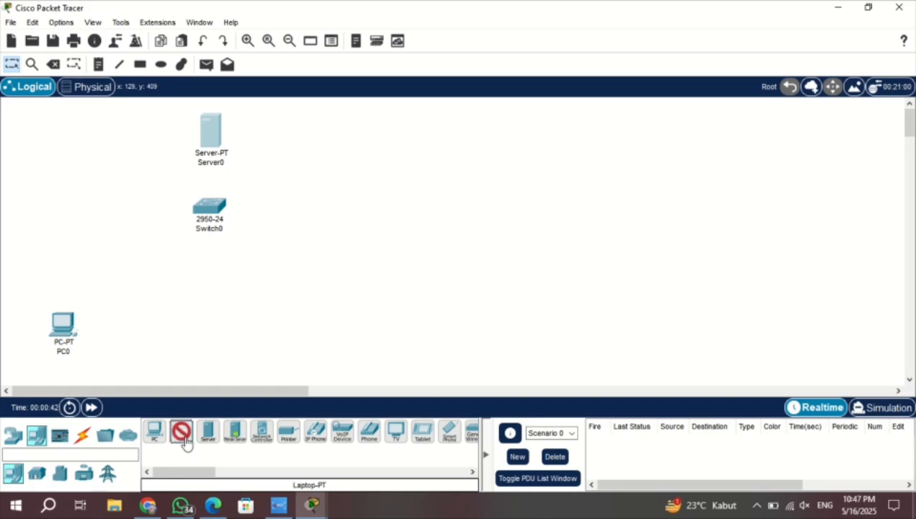
{"action": "left_click", "coordinate": [175, 323]}
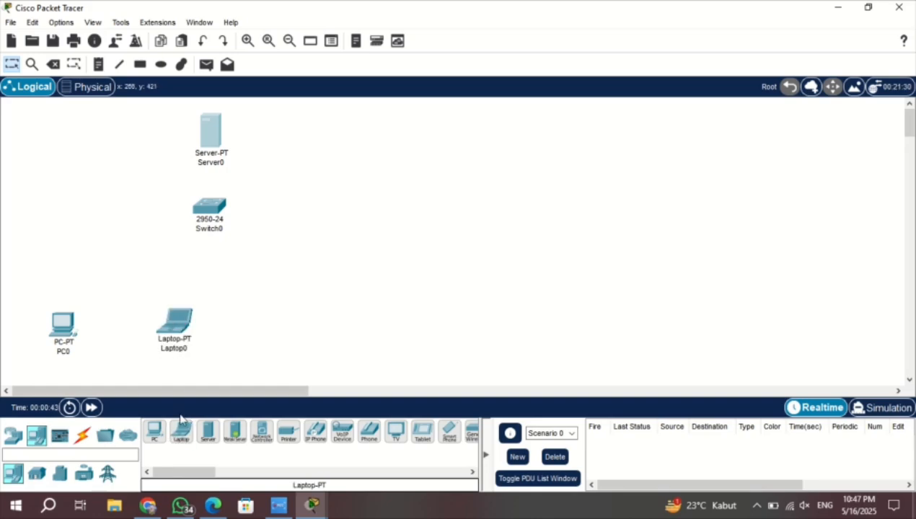
{"action": "left_click", "coordinate": [153, 435]}
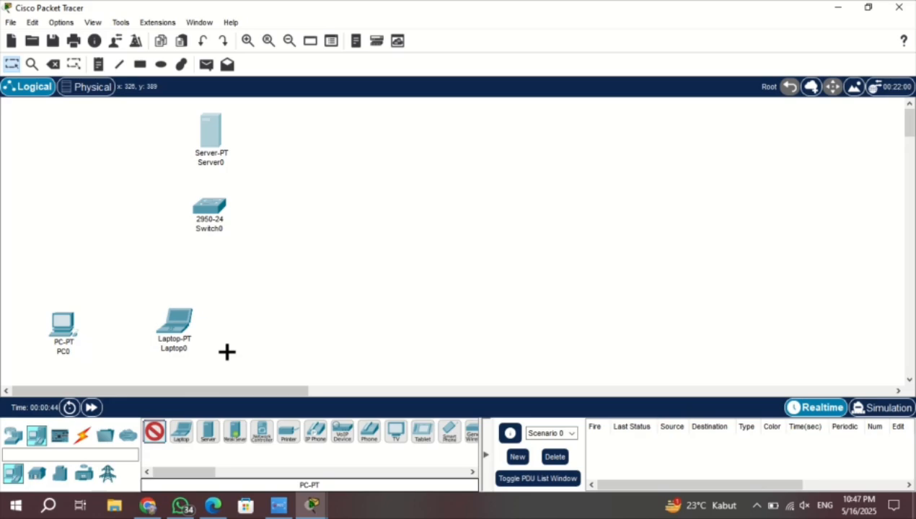
{"action": "left_click", "coordinate": [292, 317]}
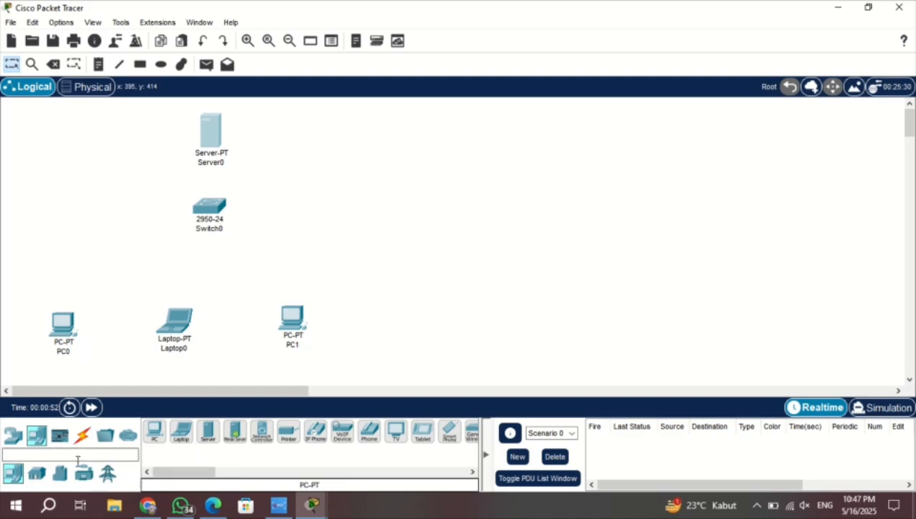
- Arrange the server, switch and laptop in a central column, with the two PCs evenly spaced on either side of the laptop
{"action": "left_click_drag", "start_coordinate": [214, 123], "coordinate": [203, 118]}
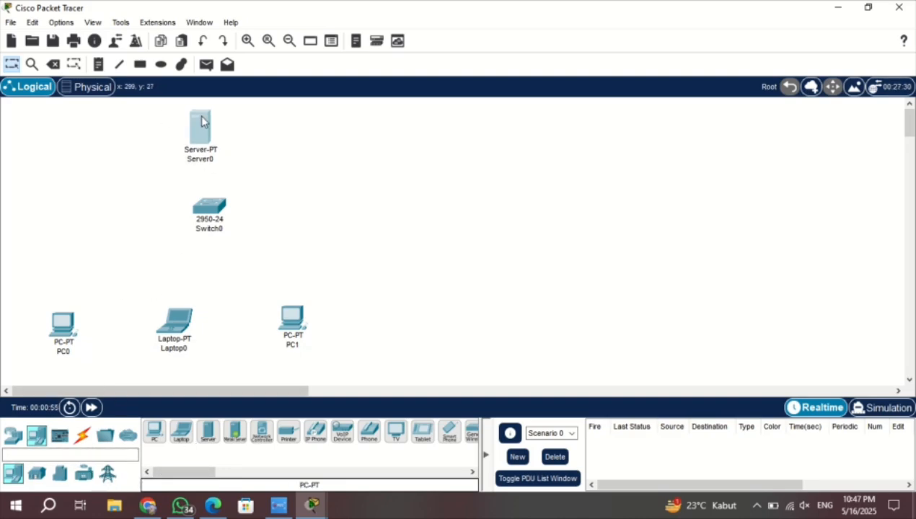
{"action": "left_click_drag", "start_coordinate": [216, 209], "coordinate": [200, 214]}
{"action": "left_click_drag", "start_coordinate": [180, 334], "coordinate": [191, 337]}
{"action": "left_click_drag", "start_coordinate": [62, 324], "coordinate": [100, 316]}
{"action": "left_click_drag", "start_coordinate": [297, 328], "coordinate": [286, 323]}
{"action": "left_click_drag", "start_coordinate": [193, 336], "coordinate": [199, 325]}
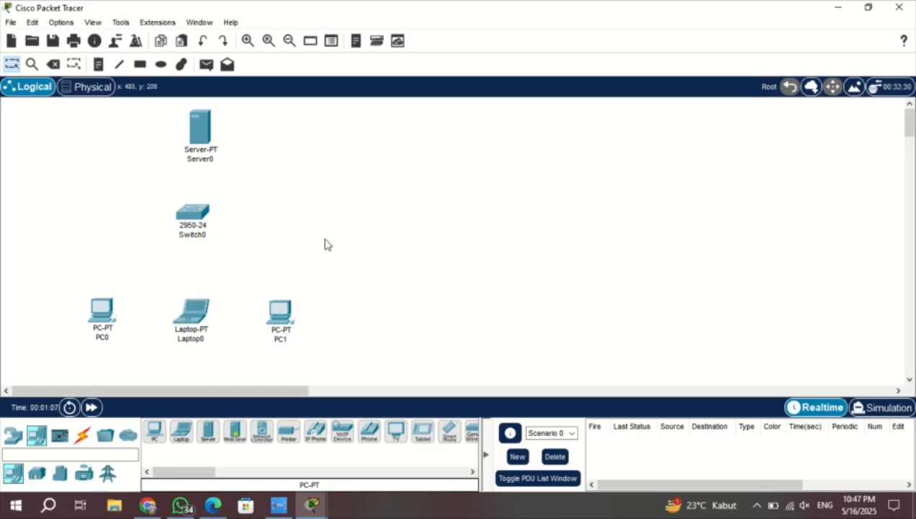
- Connect Server0 to the switch's FastEthernet0/1 port with a copper straight-through cable
{"action": "left_click", "coordinate": [85, 440]}
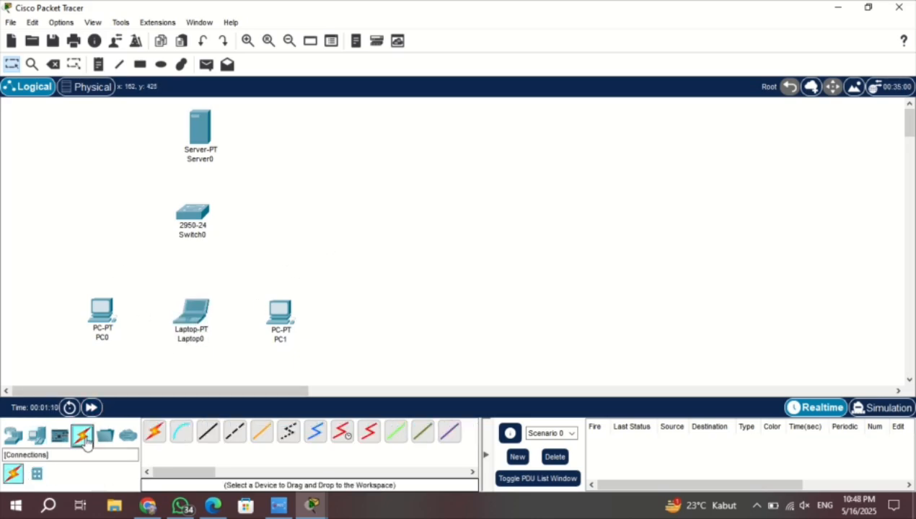
{"action": "left_click", "coordinate": [209, 434]}
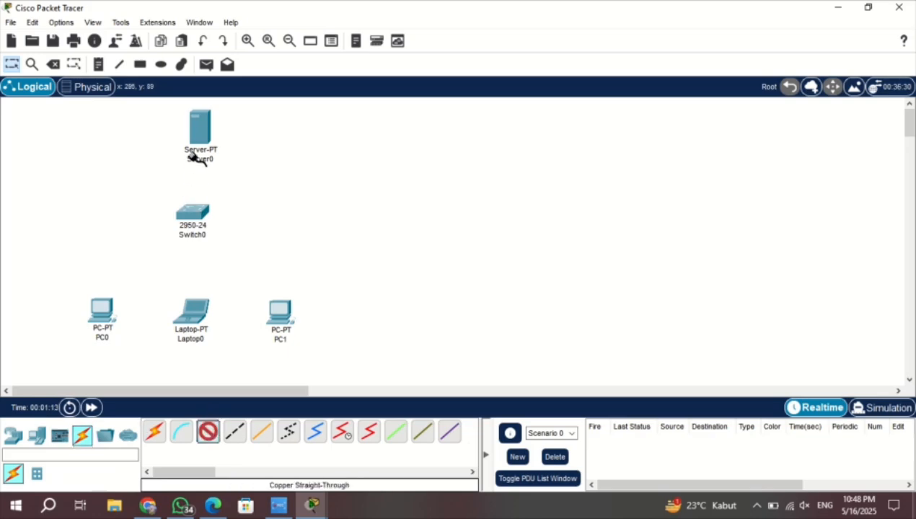
{"action": "left_click", "coordinate": [202, 127]}
{"action": "left_click", "coordinate": [210, 130]}
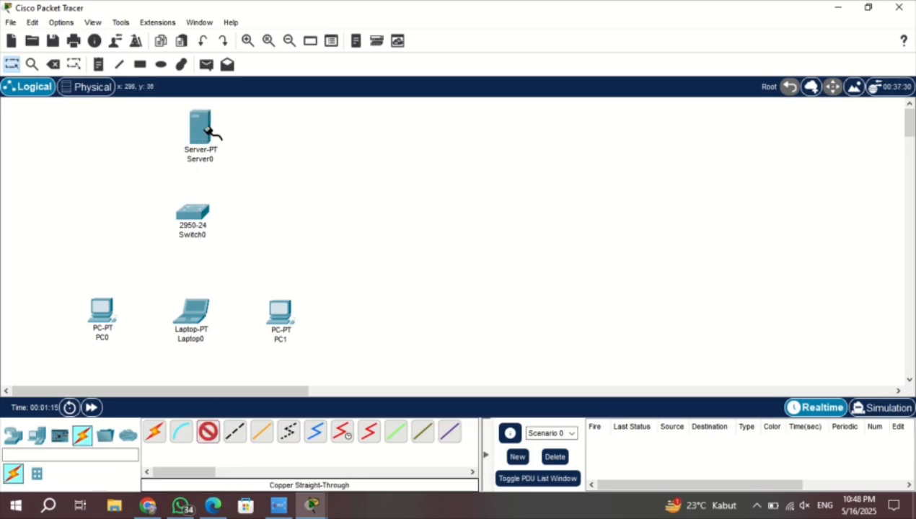
{"action": "left_click", "coordinate": [199, 216]}
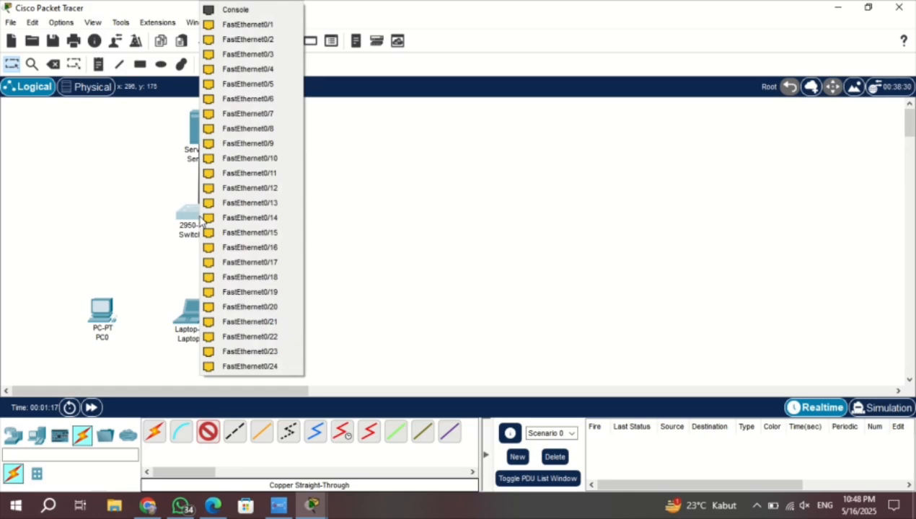
{"action": "left_click", "coordinate": [236, 24]}
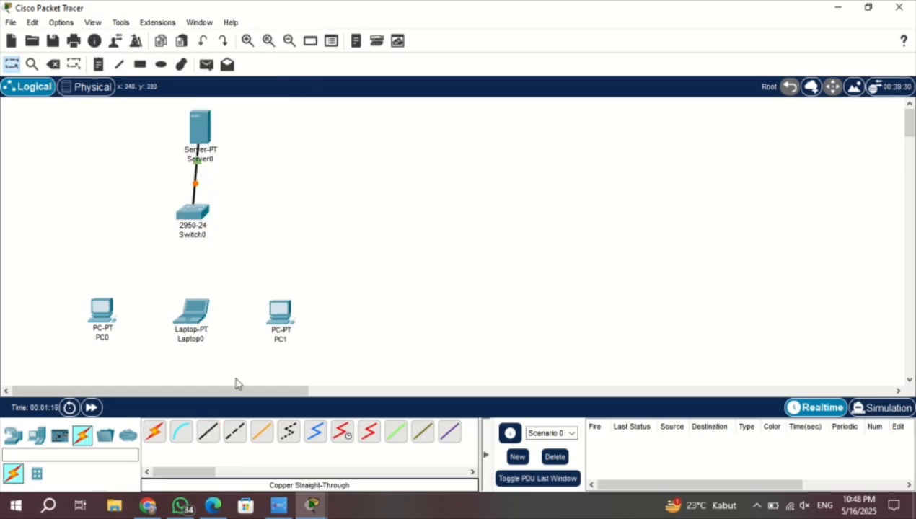
- Connect the switch to PC0 and to Laptop0 with copper straight-through cables
{"action": "left_click", "coordinate": [208, 432]}
{"action": "left_click", "coordinate": [205, 215]}
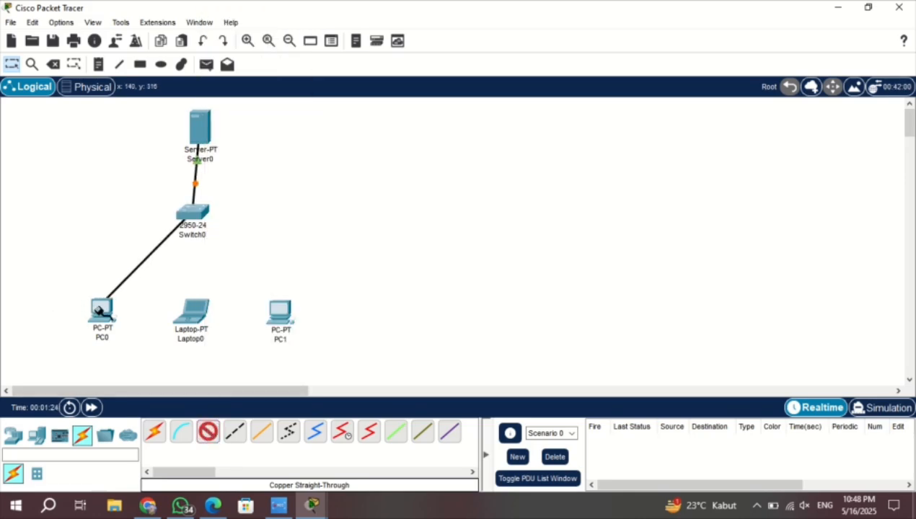
{"action": "left_click", "coordinate": [208, 432]}
{"action": "left_click", "coordinate": [200, 226]}
{"action": "left_click", "coordinate": [249, 25]}
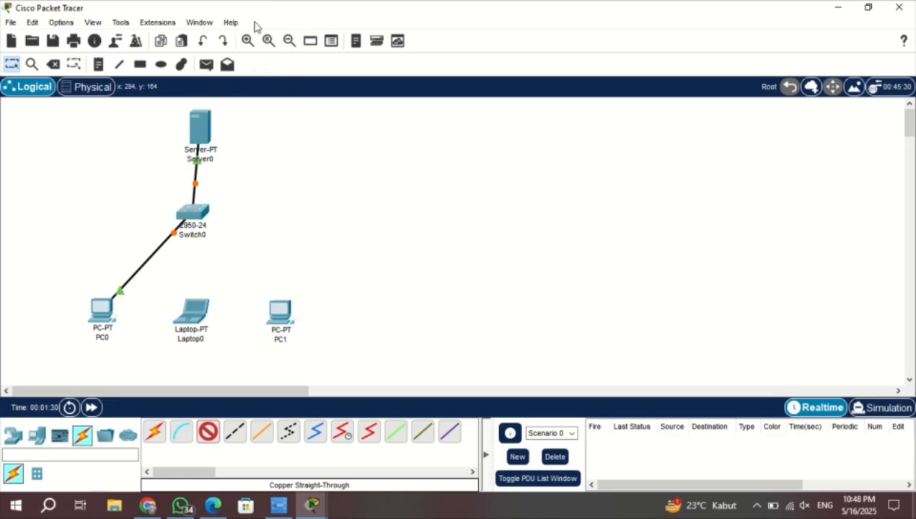
{"action": "left_click", "coordinate": [197, 316]}
{"action": "left_click", "coordinate": [242, 366]}
- Connect the switch to PC1 with a copper straight-through cable
{"action": "left_click", "coordinate": [207, 432]}
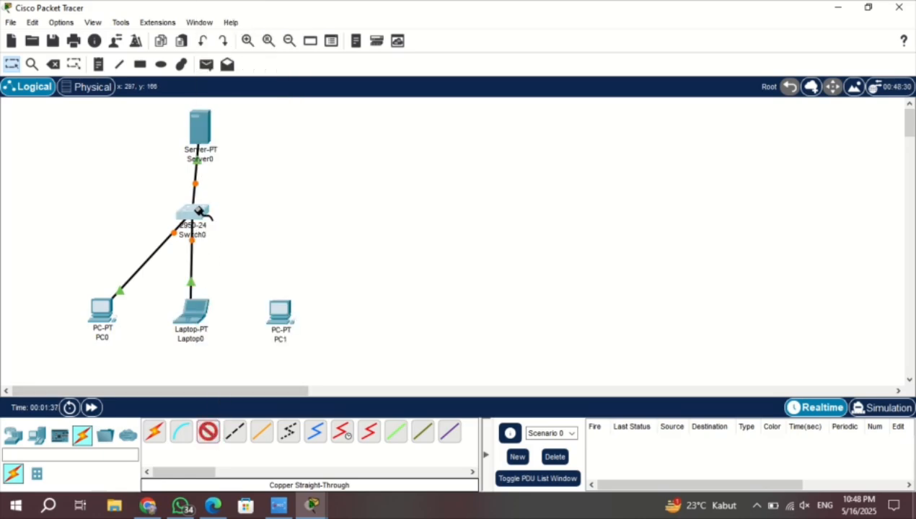
{"action": "left_click", "coordinate": [195, 212]}
{"action": "left_click", "coordinate": [246, 37]}
{"action": "left_click", "coordinate": [276, 320]}
{"action": "left_click", "coordinate": [311, 368]}
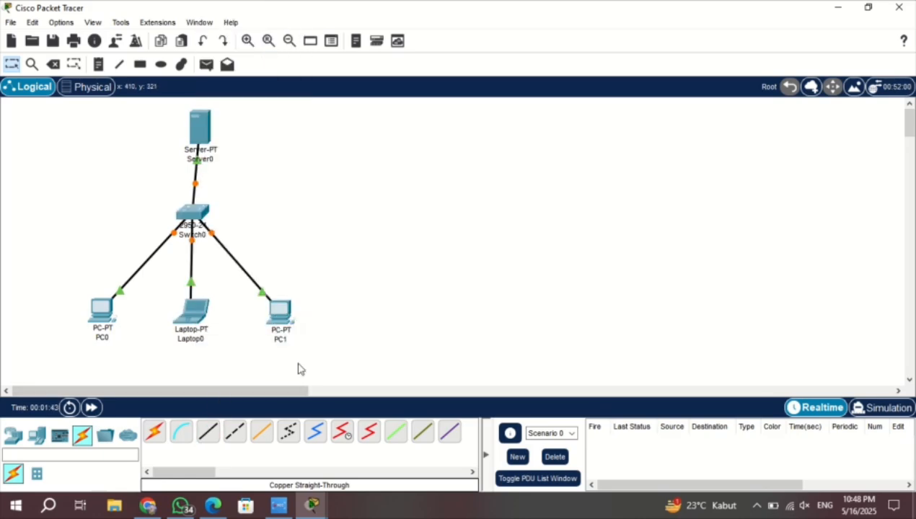
- Straighten the server above the switch, raise the switch slightly, and move PC0 and PC1 a little farther outward
{"action": "left_click_drag", "start_coordinate": [194, 118], "coordinate": [189, 122]}
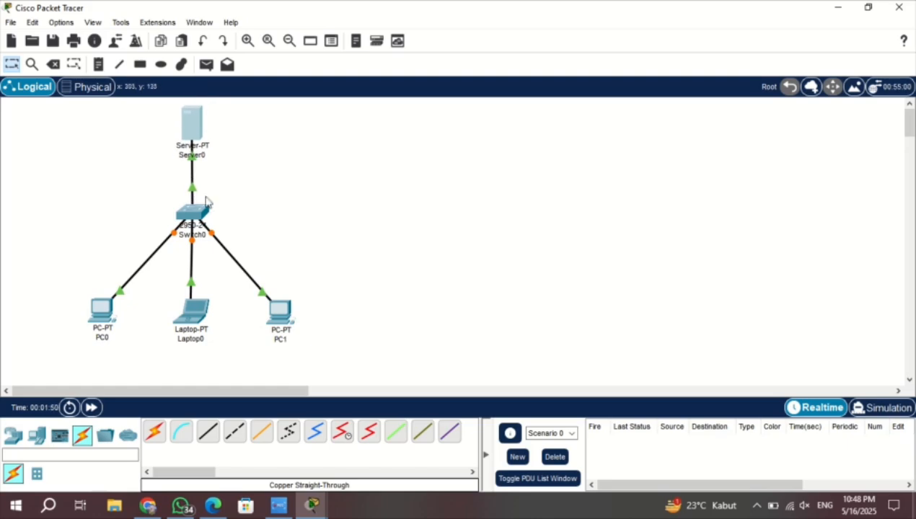
{"action": "mouse_move", "coordinate": [192, 212]}
{"action": "left_mouse_down"}
{"action": "mouse_move", "coordinate": [193, 197]}
{"action": "mouse_move", "coordinate": [193, 207]}
{"action": "left_mouse_up"}
{"action": "left_click_drag", "start_coordinate": [277, 308], "coordinate": [289, 300]}
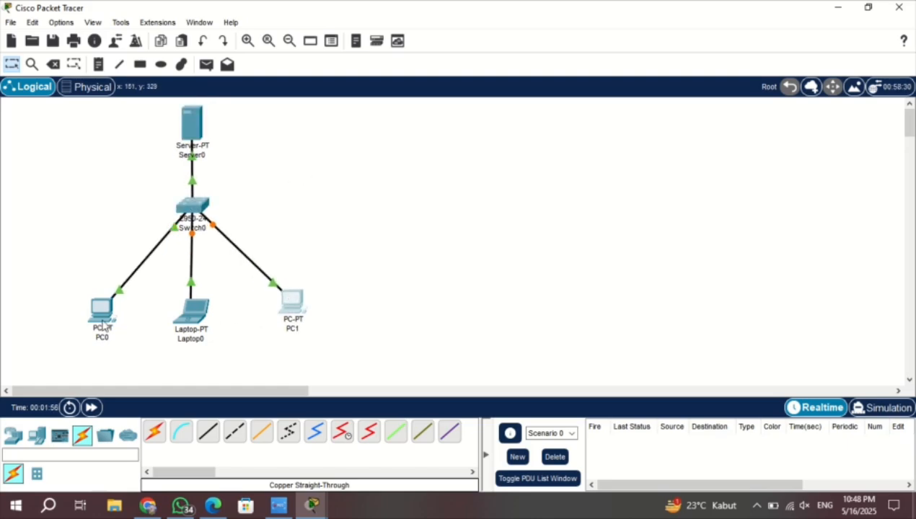
{"action": "left_click_drag", "start_coordinate": [103, 318], "coordinate": [93, 319]}
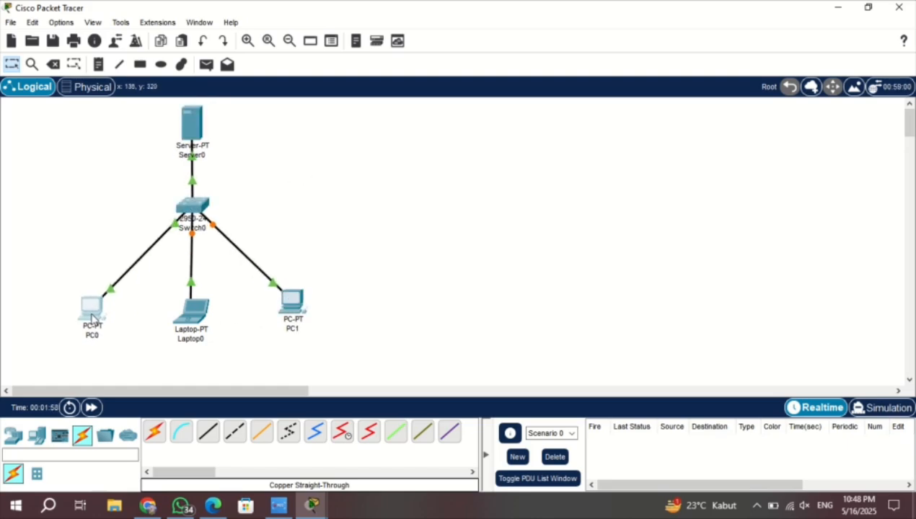
- Place a text note reading 192.168.1.1 beside Server0
{"action": "left_click", "coordinate": [99, 65]}
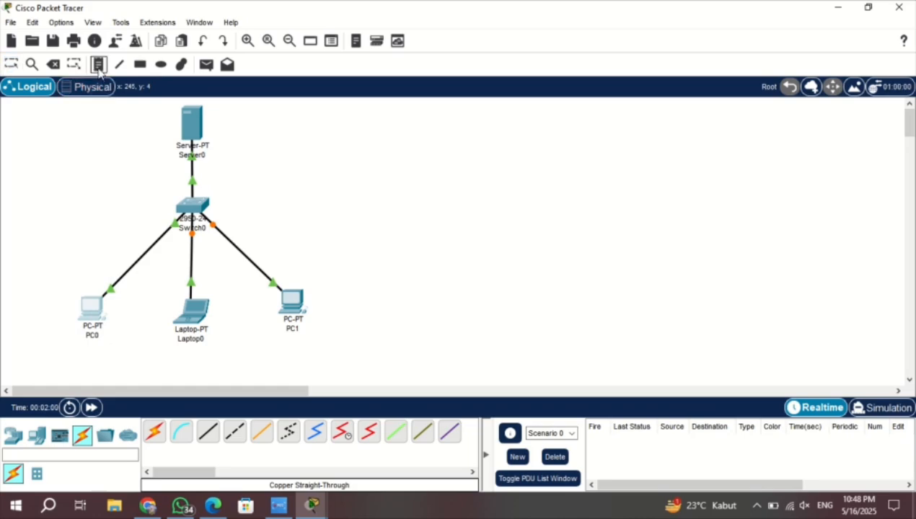
{"action": "left_click", "coordinate": [220, 119]}
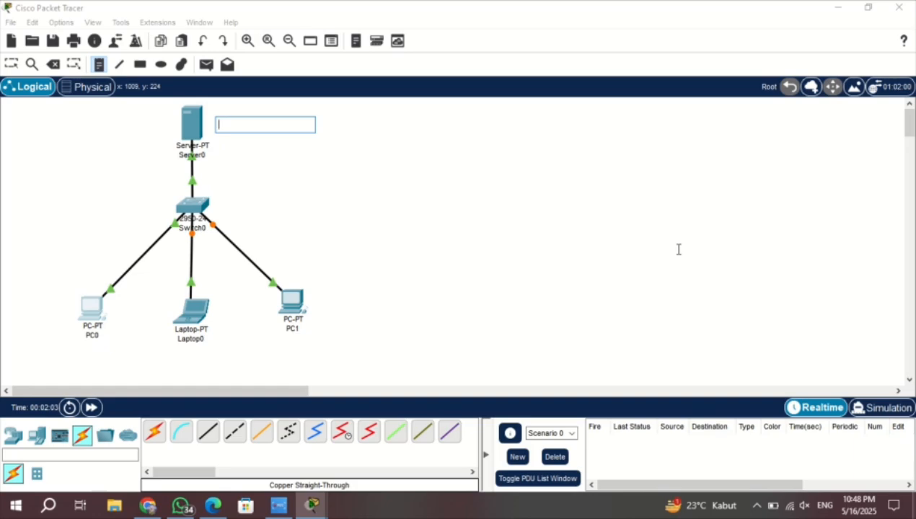
{"action": "type", "text": "192.168.1.1"}
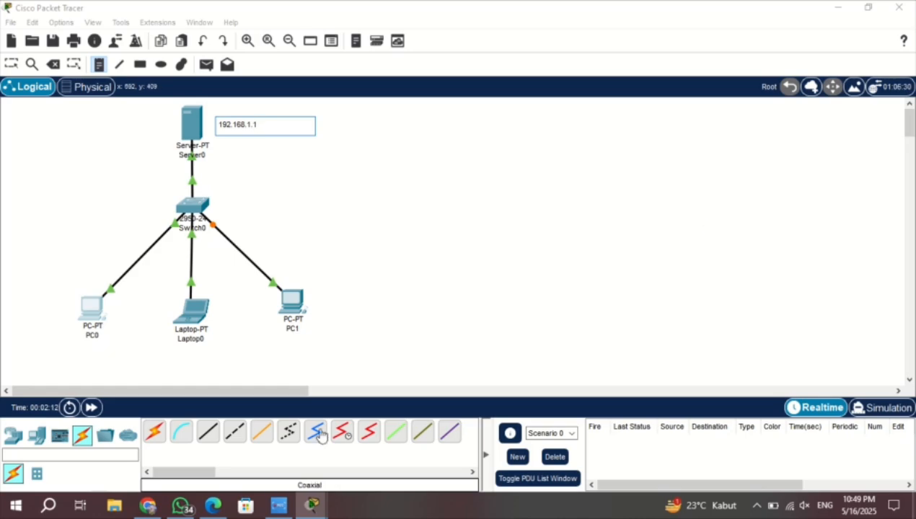
- Place a text note reading 192.168.1.2 below PC0
{"action": "left_click", "coordinate": [69, 365]}
{"action": "type", "text": "192"}
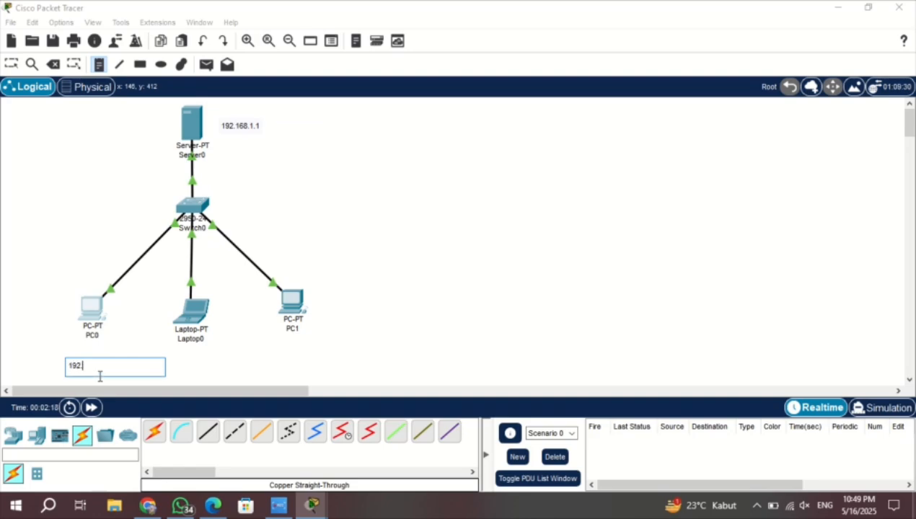
{"action": "type", "text": ".16"}
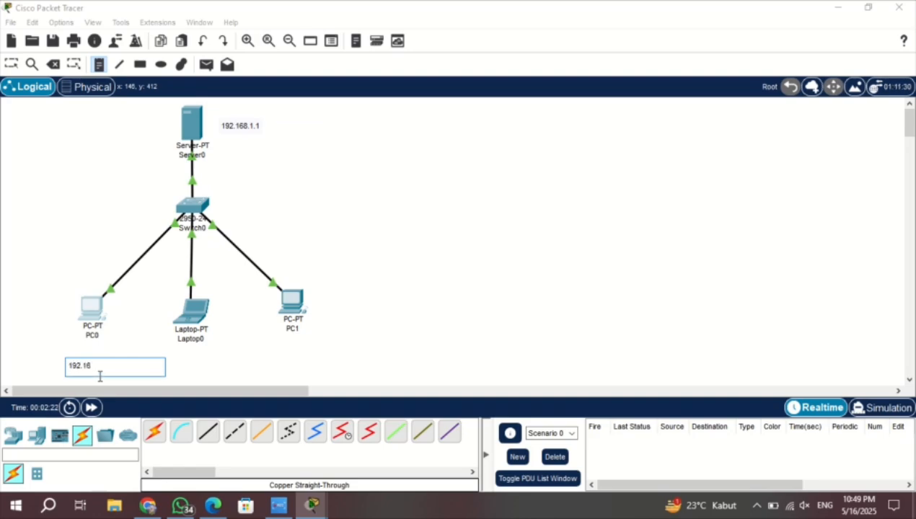
{"action": "type", "text": "8.1.2"}
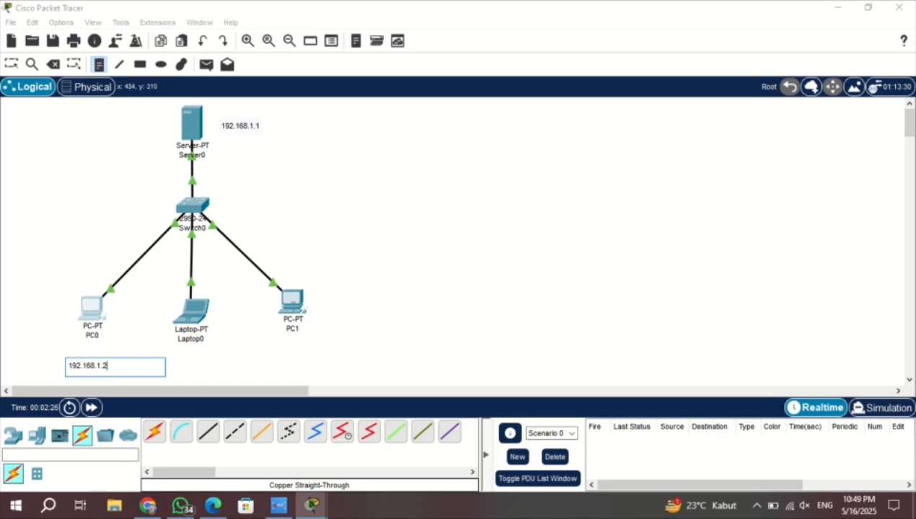
- Place a text note reading 192.168.1.3 below Laptop0
{"action": "left_click", "coordinate": [164, 352]}
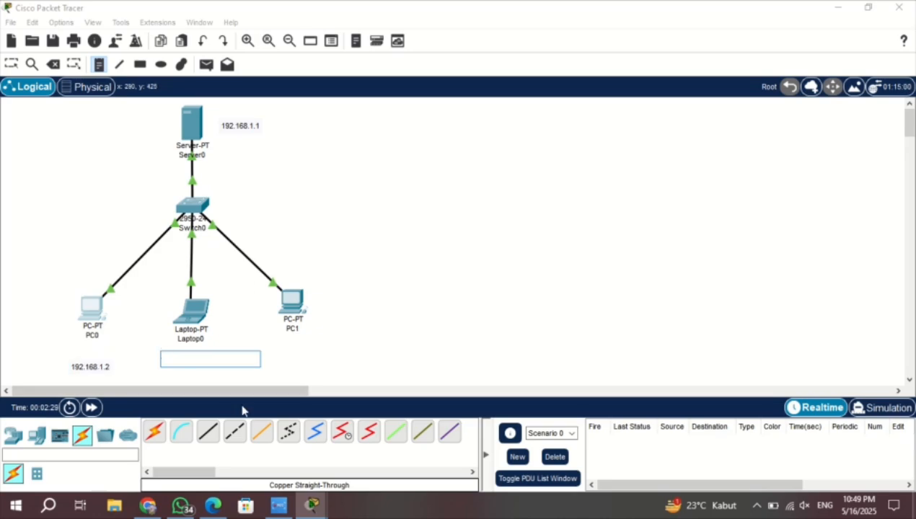
{"action": "type", "text": "192."}
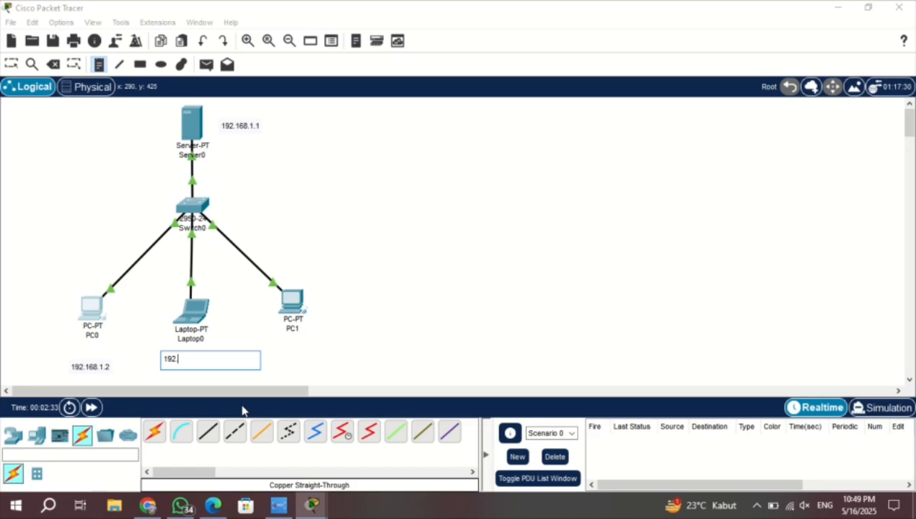
{"action": "type", "text": "168.1.3"}
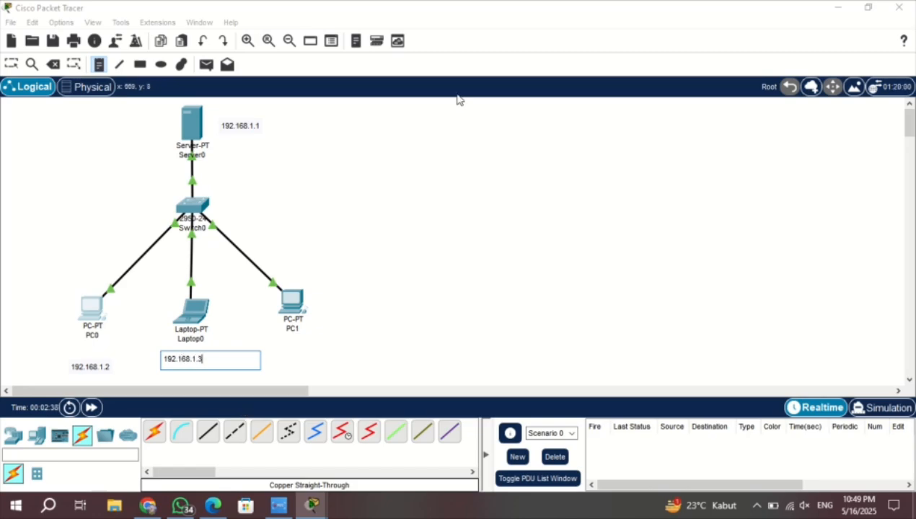
- Place a text note reading 192.168.1.4 below PC1
{"action": "left_click", "coordinate": [345, 363]}
{"action": "left_click", "coordinate": [277, 345]}
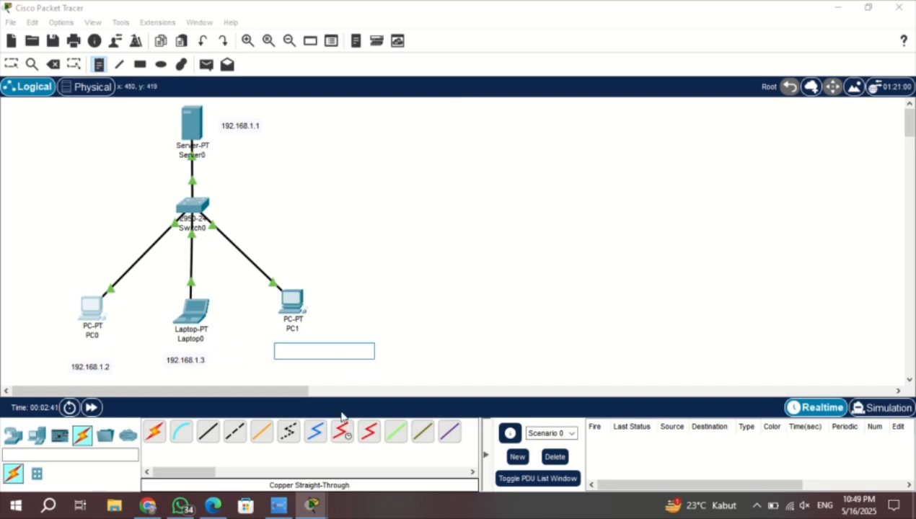
{"action": "left_click", "coordinate": [267, 345]}
{"action": "type", "text": "192.168.1.4"}
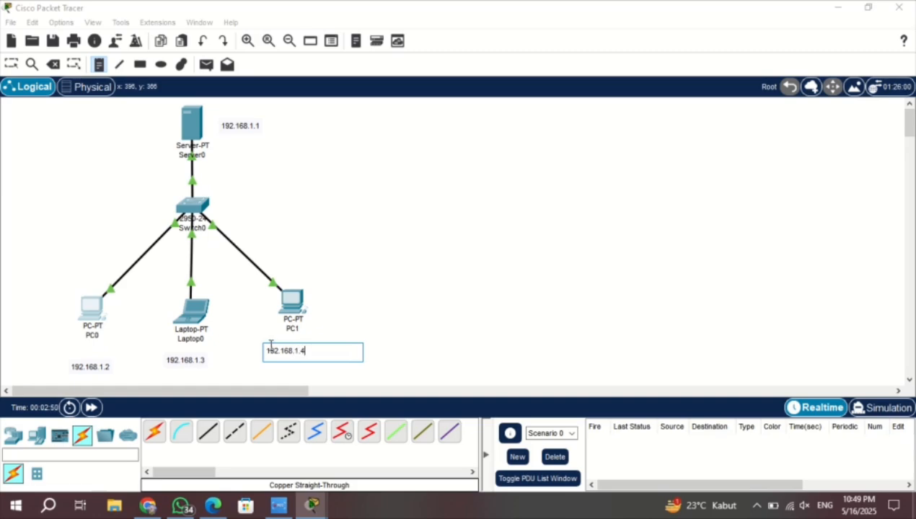
{"action": "left_click", "coordinate": [396, 316]}
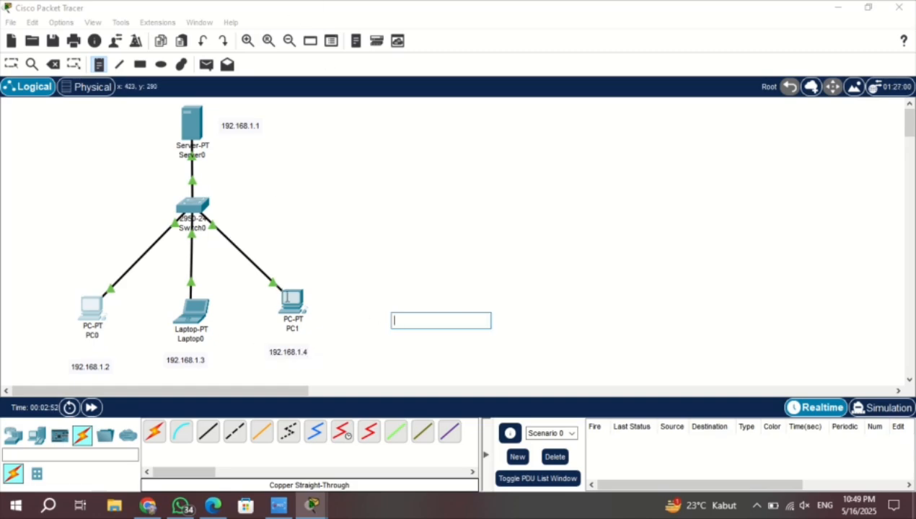
{"action": "left_click", "coordinate": [290, 306]}
- Nudge PC1 slightly toward the laptop and lower PC0 so it sits closer to its IP note
{"action": "left_click", "coordinate": [12, 64]}
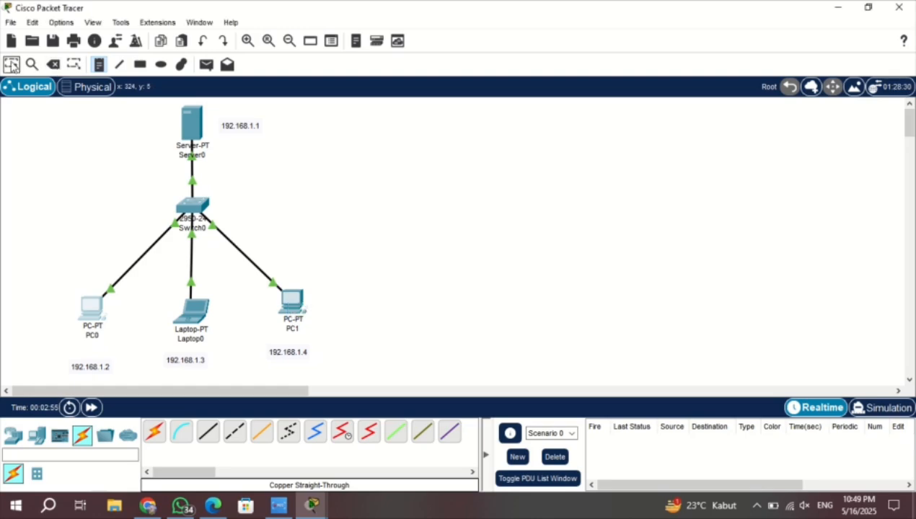
{"action": "mouse_move", "coordinate": [287, 311]}
{"action": "left_mouse_down"}
{"action": "mouse_move", "coordinate": [284, 321]}
{"action": "mouse_move", "coordinate": [282, 313]}
{"action": "left_mouse_up"}
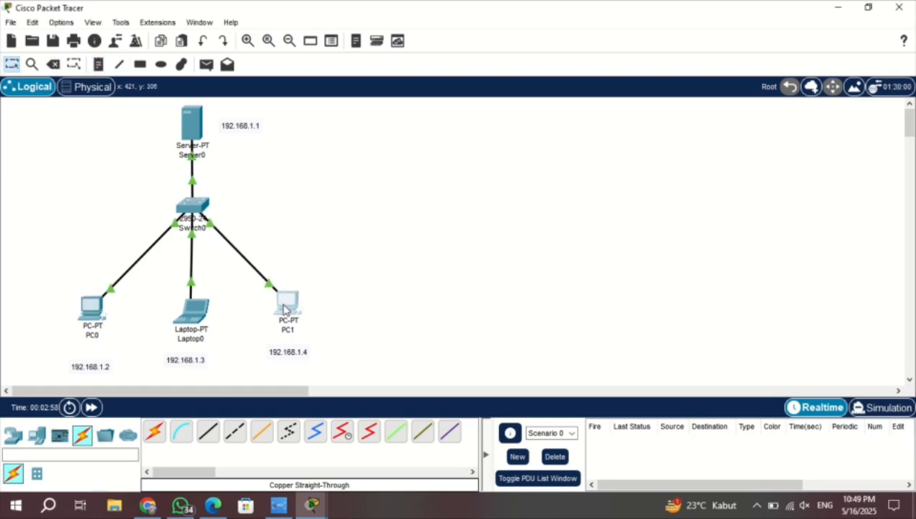
{"action": "left_click_drag", "start_coordinate": [90, 308], "coordinate": [92, 321]}
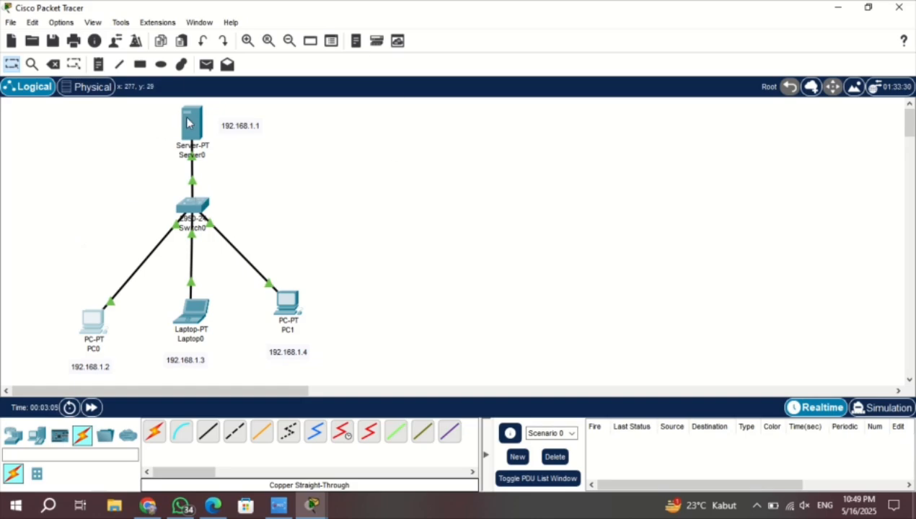
- Give Server0 the static IPv4 address 192.168.1.1 with subnet mask 255.255.255.0
{"action": "mouse_move", "coordinate": [190, 123]}
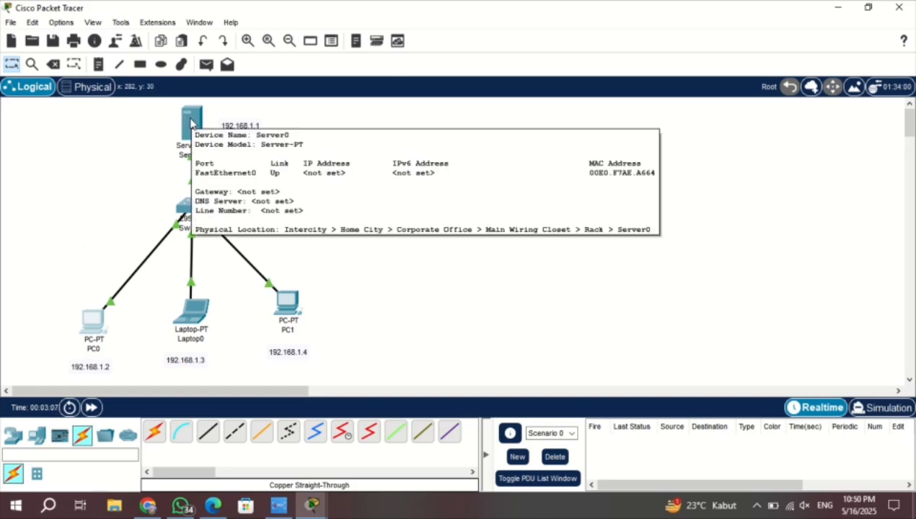
{"action": "left_click", "coordinate": [191, 123]}
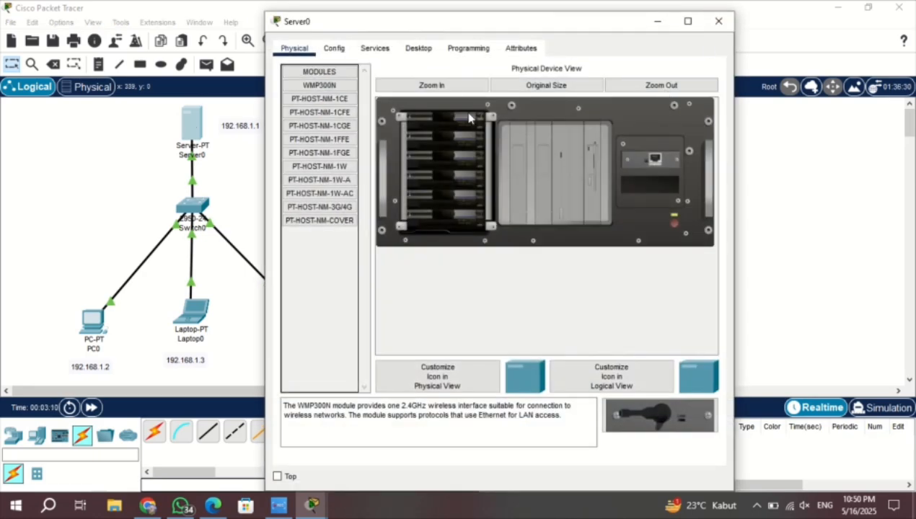
{"action": "left_click", "coordinate": [431, 51]}
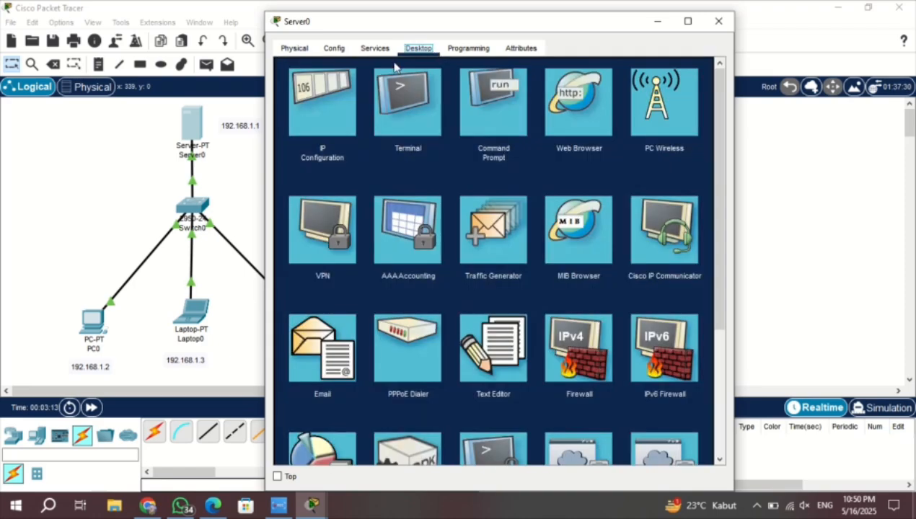
{"action": "left_click", "coordinate": [321, 124]}
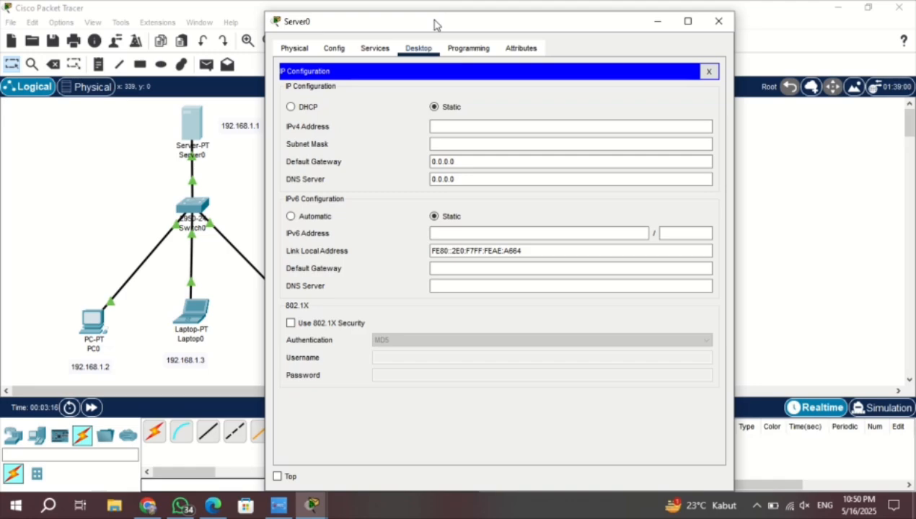
{"action": "left_click_drag", "start_coordinate": [434, 26], "coordinate": [498, 30]}
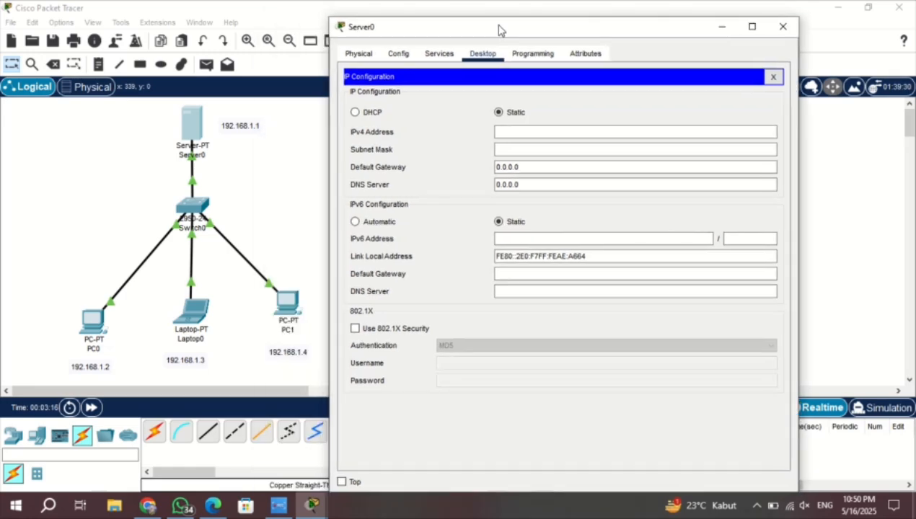
{"action": "left_click", "coordinate": [356, 114]}
{"action": "left_click", "coordinate": [501, 114]}
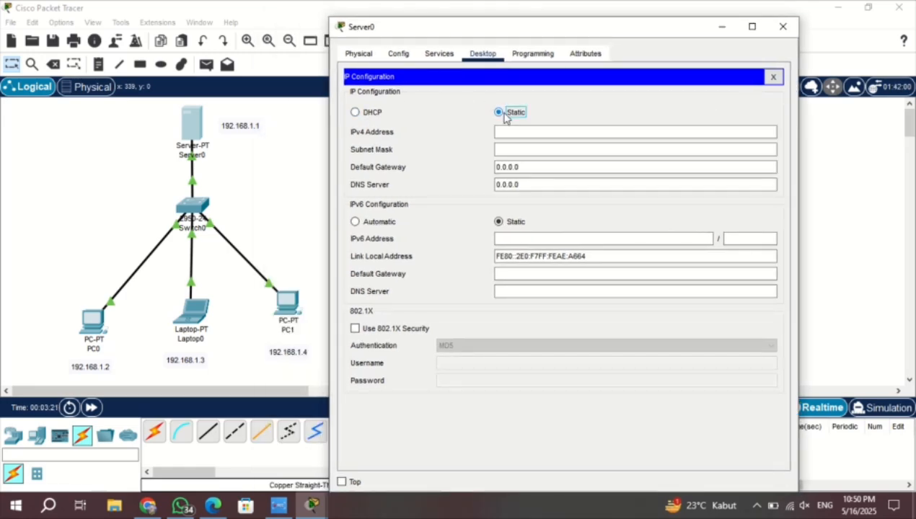
{"action": "left_click", "coordinate": [510, 132]}
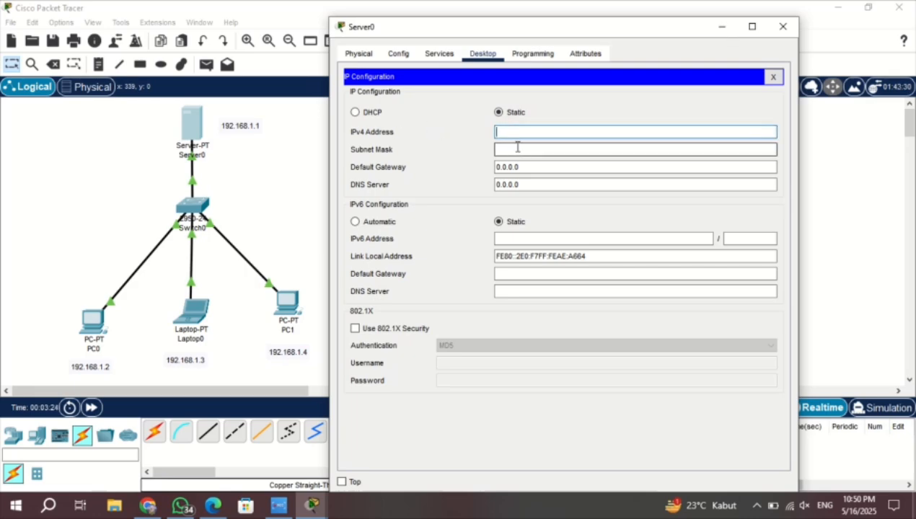
{"action": "type", "text": "192.168.1.1"}
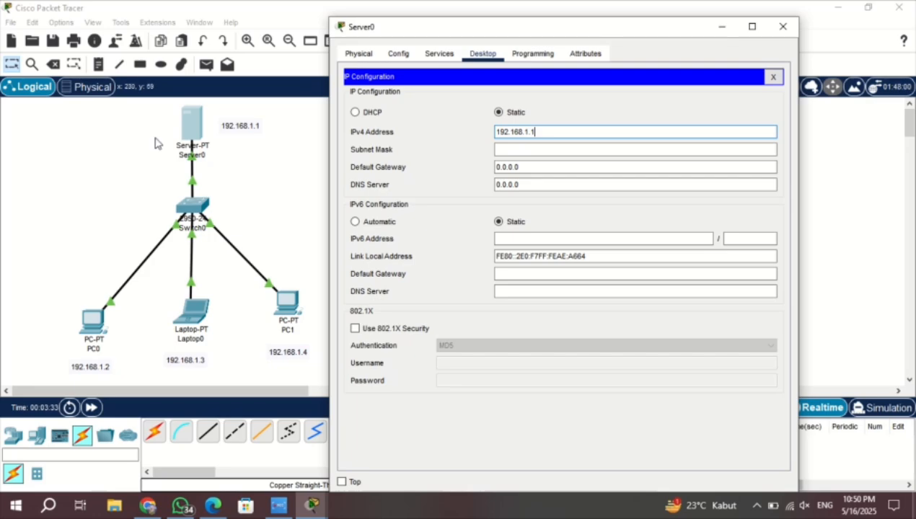
{"action": "left_click", "coordinate": [568, 151]}
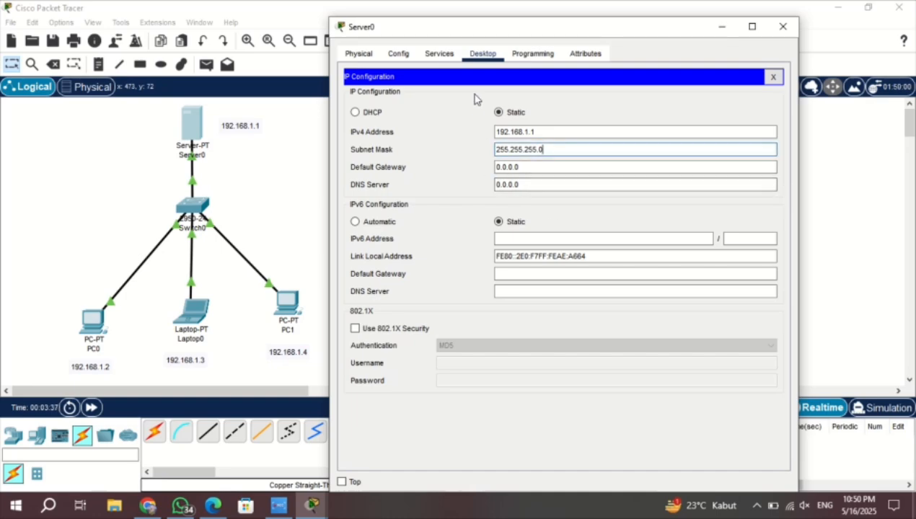
- Turn on Server0's DHCP service for FastEthernet0, recheck its IP configuration and close the server window
{"action": "left_click", "coordinate": [438, 55]}
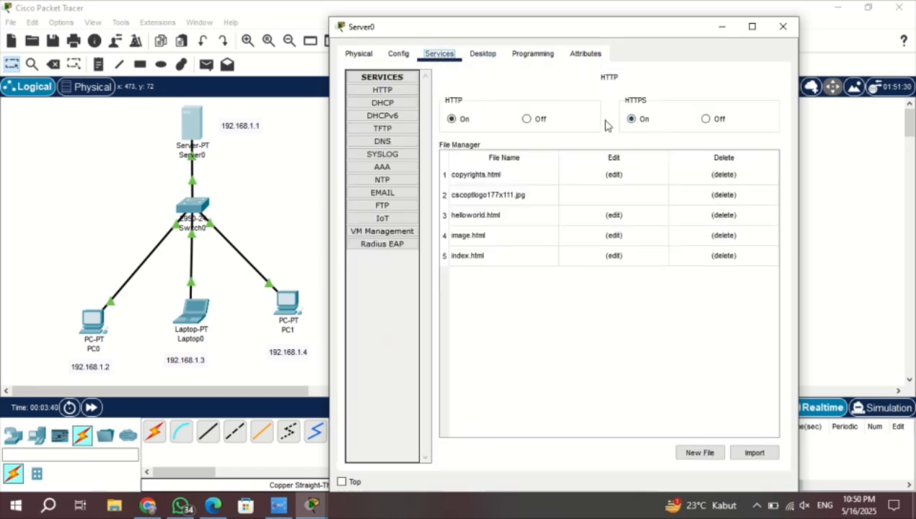
{"action": "left_click", "coordinate": [387, 108]}
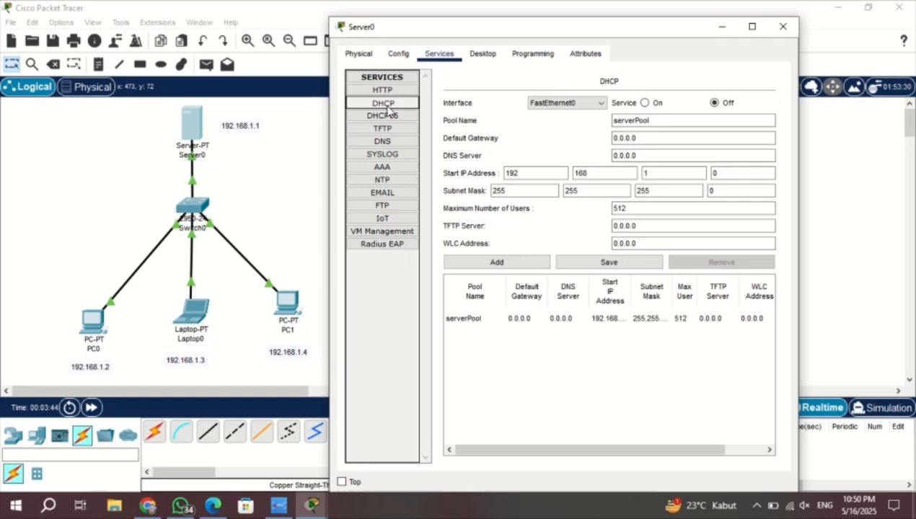
{"action": "left_click", "coordinate": [658, 103]}
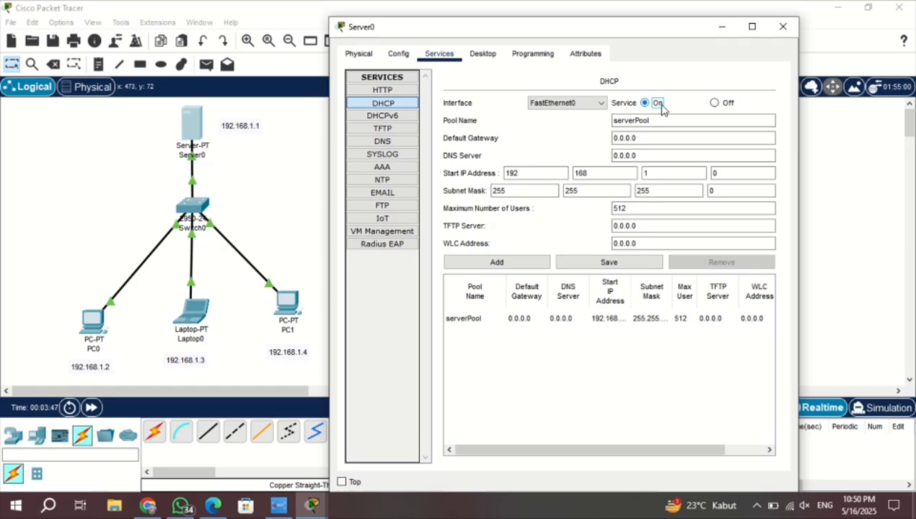
{"action": "left_click", "coordinate": [715, 104]}
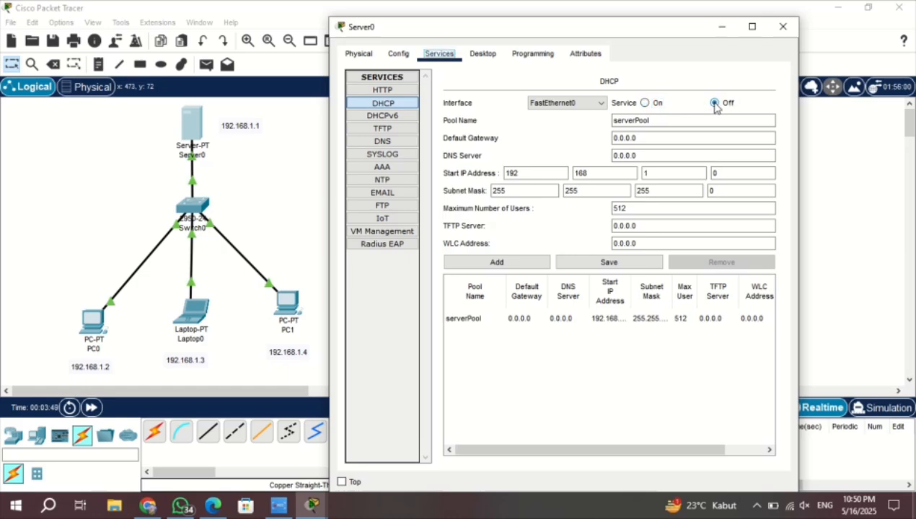
{"action": "left_click", "coordinate": [645, 103]}
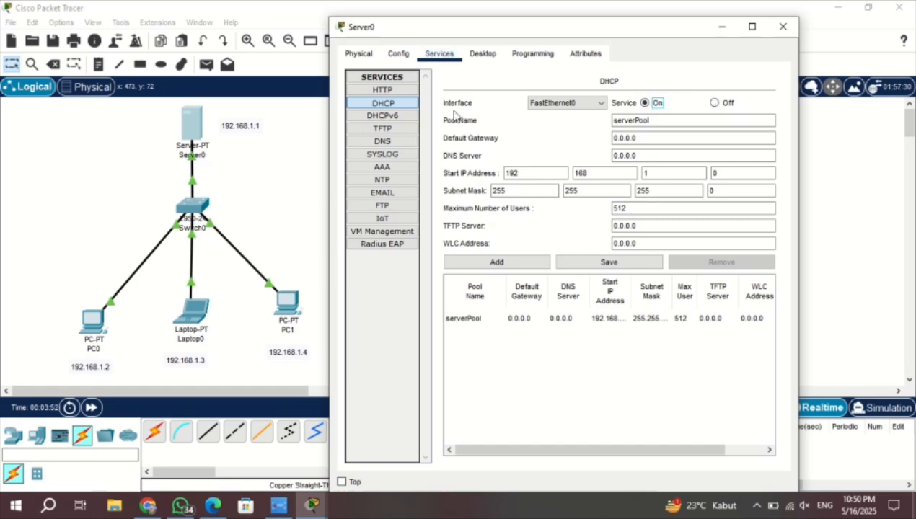
{"action": "left_click", "coordinate": [483, 54]}
{"action": "left_click", "coordinate": [385, 111]}
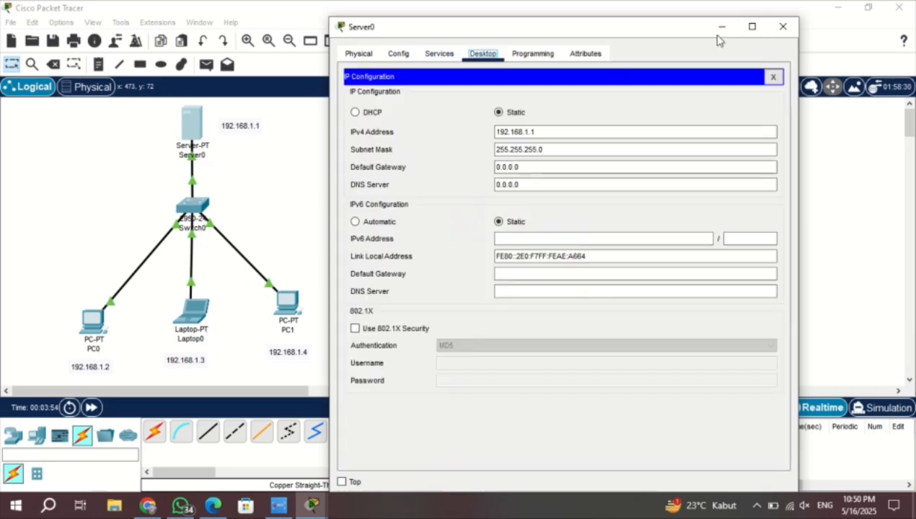
{"action": "left_click", "coordinate": [783, 27]}
- Set PC0's IP configuration to DHCP so it requests an address from the server, and close its window
{"action": "left_click", "coordinate": [93, 322]}
{"action": "left_click", "coordinate": [373, 48]}
{"action": "left_click", "coordinate": [315, 124]}
{"action": "left_click", "coordinate": [291, 123]}
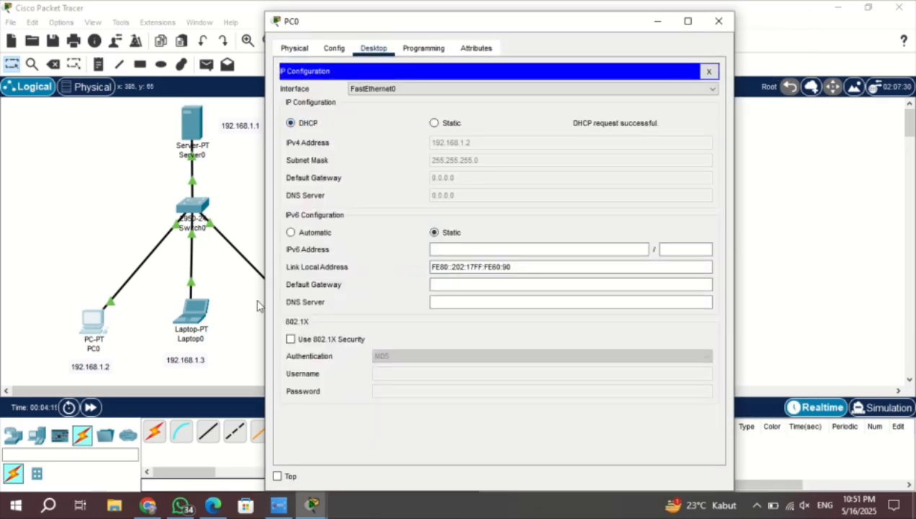
{"action": "left_click", "coordinate": [719, 21]}
- Set Laptop0's IP configuration to DHCP and close its window
{"action": "left_click", "coordinate": [192, 312]}
{"action": "left_click", "coordinate": [373, 77]}
{"action": "left_click", "coordinate": [314, 153]}
{"action": "left_click", "coordinate": [292, 152]}
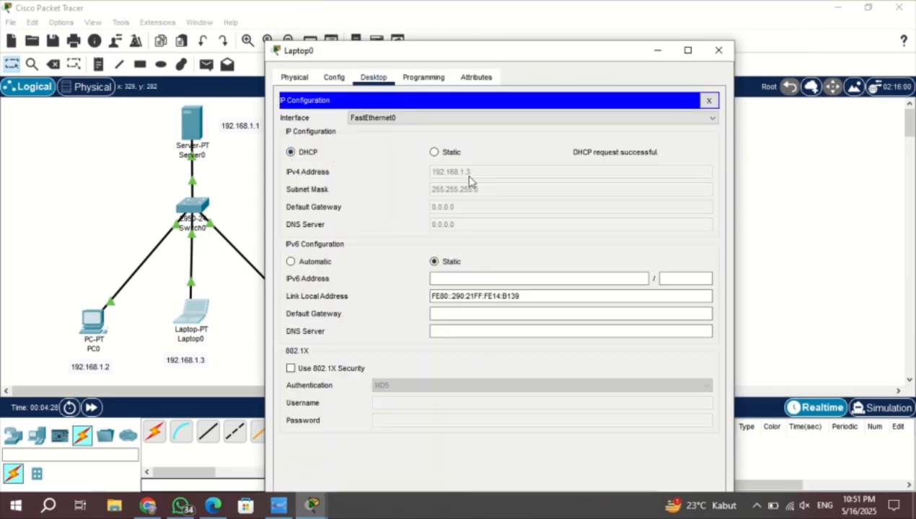
{"action": "left_click", "coordinate": [719, 51]}
- Set PC1's IP configuration to DHCP and close its window
{"action": "left_click", "coordinate": [285, 309]}
{"action": "left_click", "coordinate": [368, 49]}
{"action": "left_click", "coordinate": [318, 112]}
{"action": "left_click", "coordinate": [292, 123]}
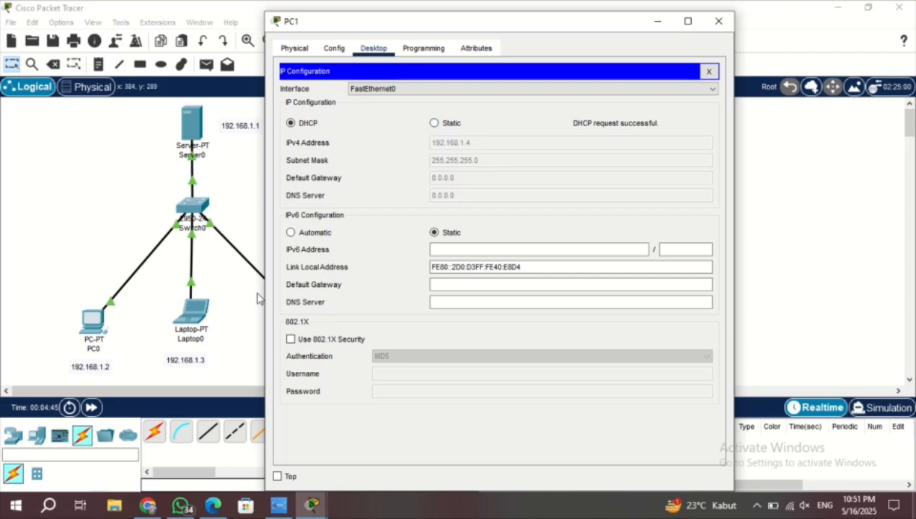
{"action": "left_click_drag", "start_coordinate": [404, 21], "coordinate": [494, 31]}
{"action": "left_click", "coordinate": [808, 31]}
- Turn off the DHCP service on Server0, review the server's static IP configuration and close its window
{"action": "left_click", "coordinate": [196, 128]}
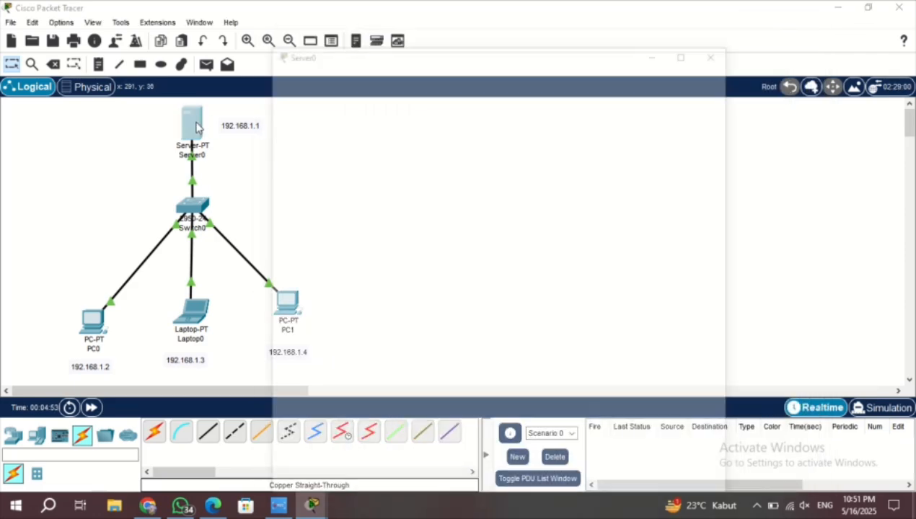
{"action": "left_click", "coordinate": [374, 49]}
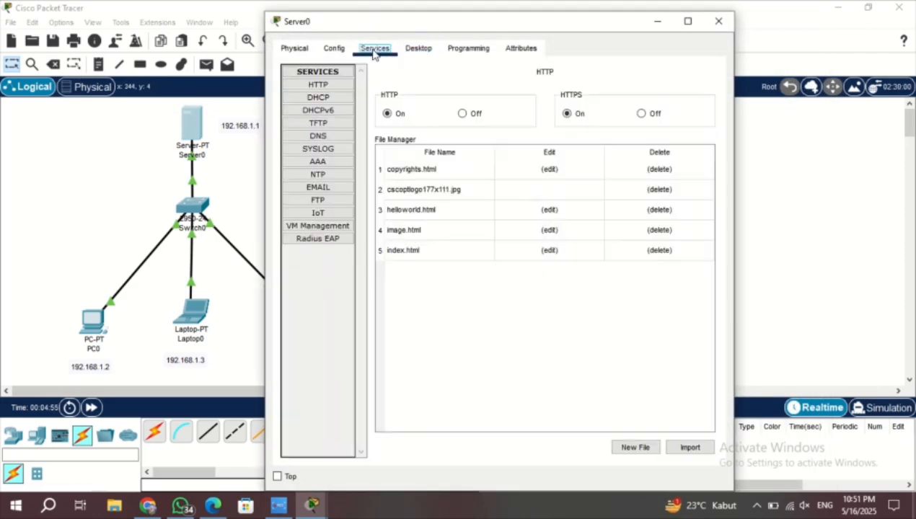
{"action": "left_click", "coordinate": [336, 97]}
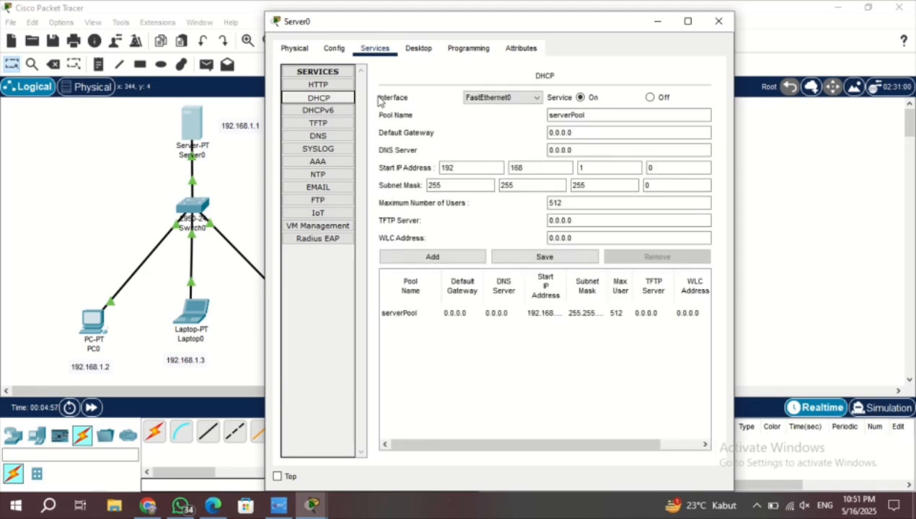
{"action": "left_click", "coordinate": [650, 97]}
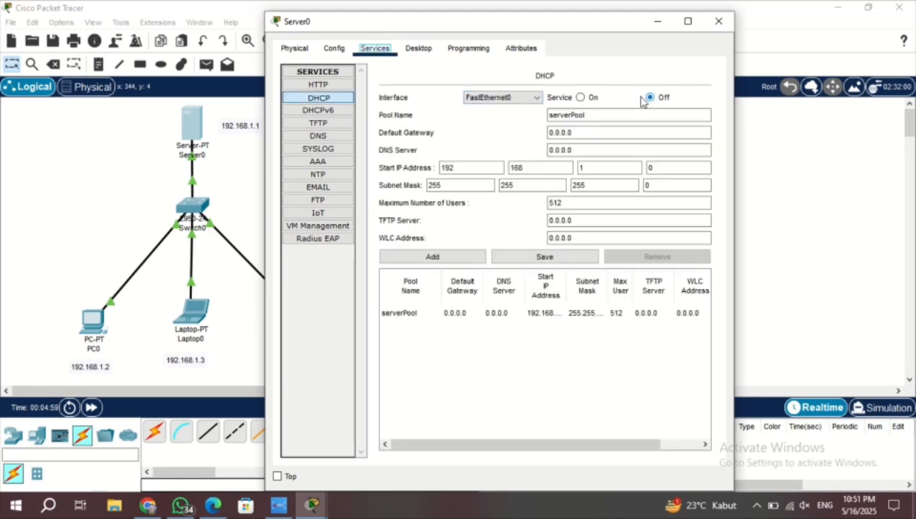
{"action": "left_click", "coordinate": [418, 49]}
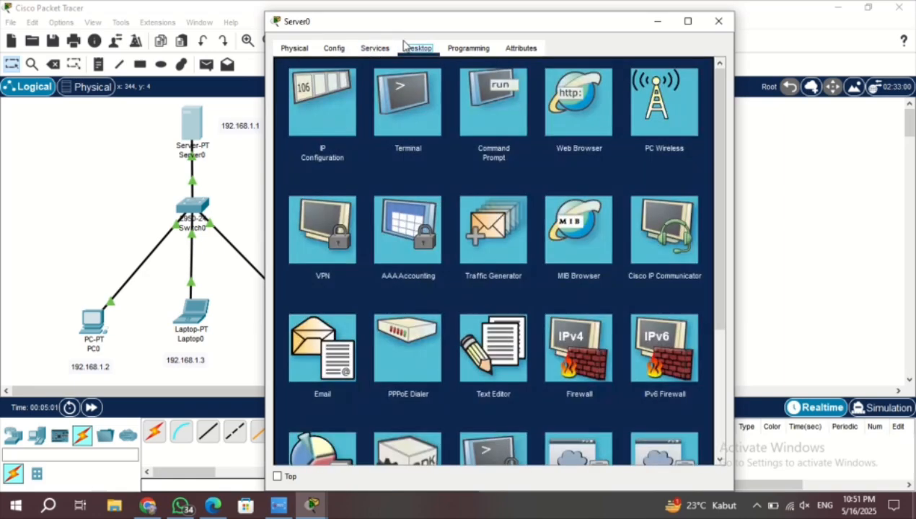
{"action": "left_click", "coordinate": [339, 106]}
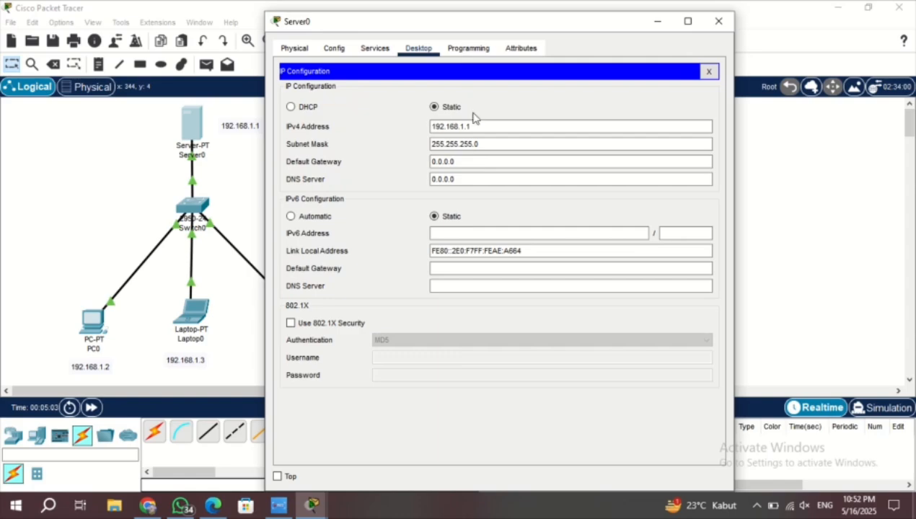
{"action": "left_click", "coordinate": [492, 131]}
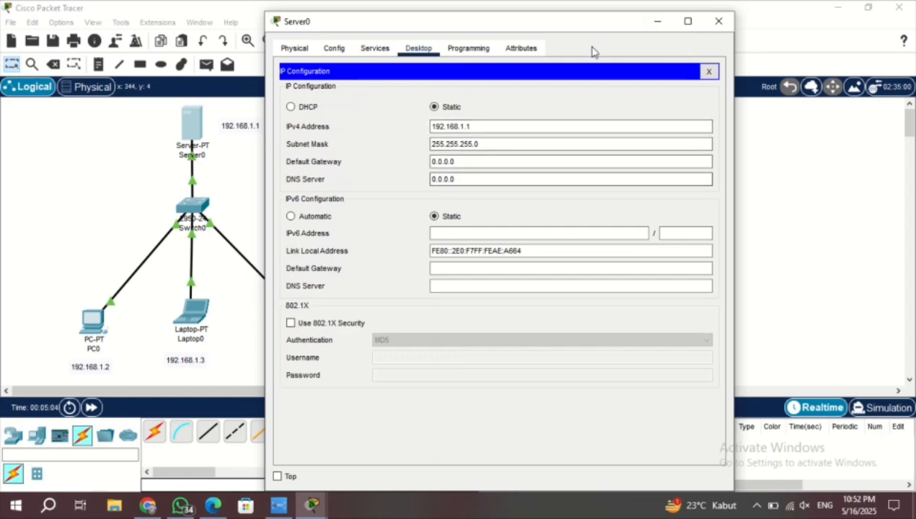
{"action": "left_click", "coordinate": [718, 24]}
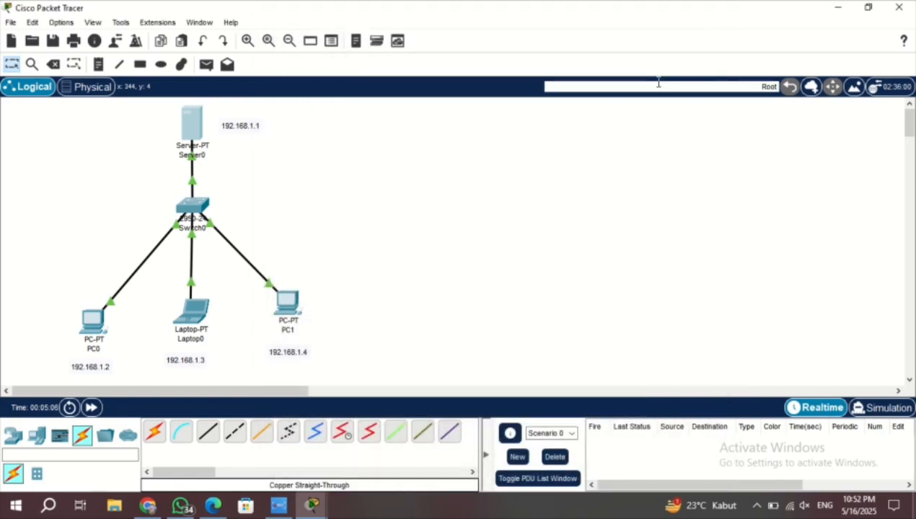
- Switch PC0's IP configuration to static with IPv4 address 192.168.1.2 and subnet mask 255.255.255.0, and close its window
{"action": "left_click", "coordinate": [99, 318]}
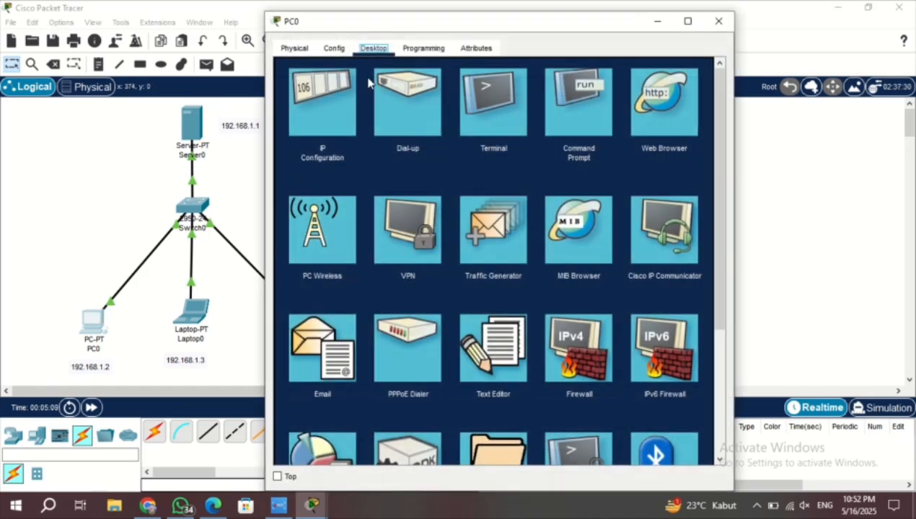
{"action": "left_click", "coordinate": [322, 103]}
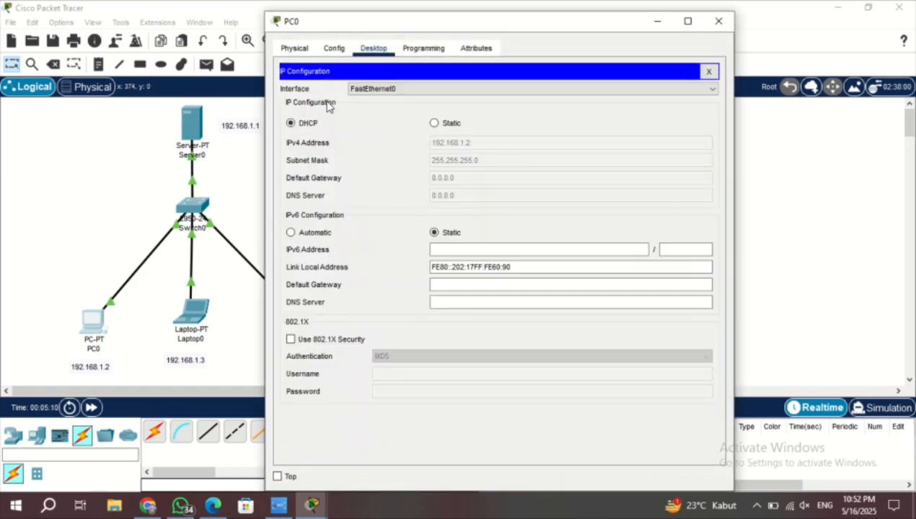
{"action": "left_click", "coordinate": [440, 122]}
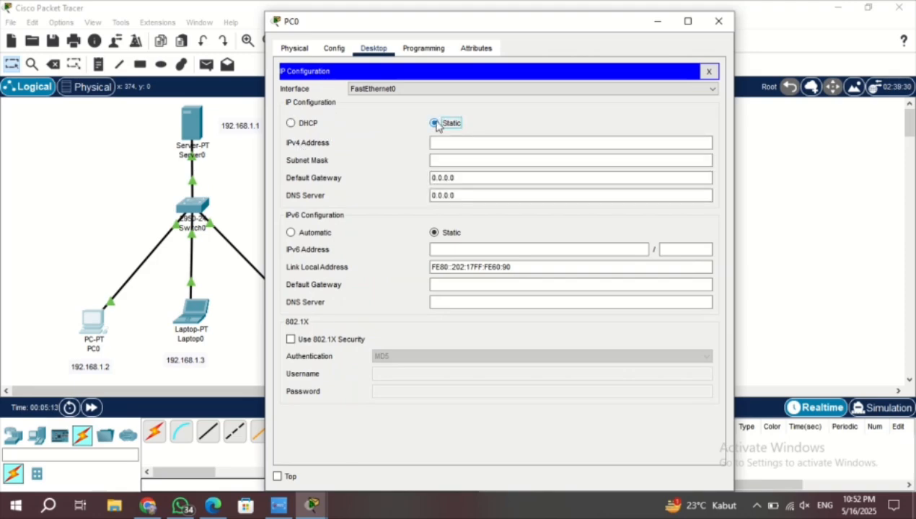
{"action": "left_click", "coordinate": [291, 122]}
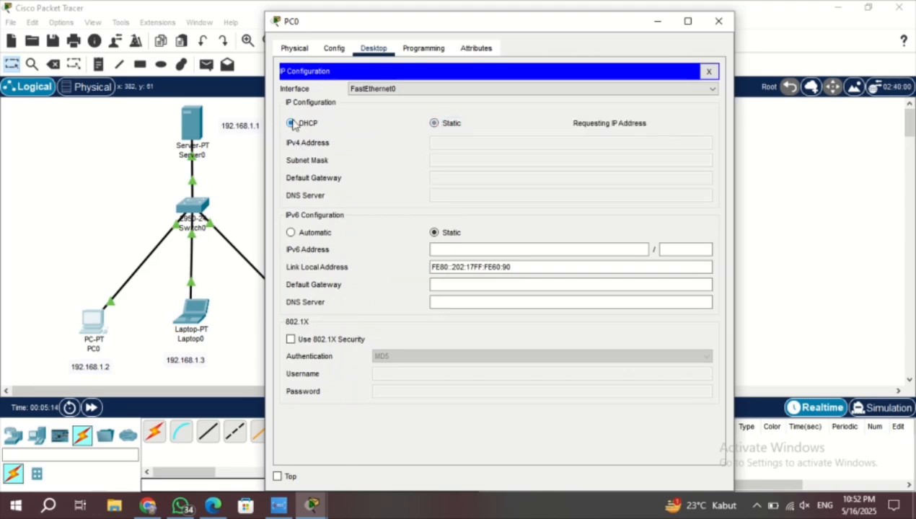
{"action": "left_click", "coordinate": [444, 123]}
{"action": "left_click", "coordinate": [449, 143]}
{"action": "left_click", "coordinate": [465, 159]}
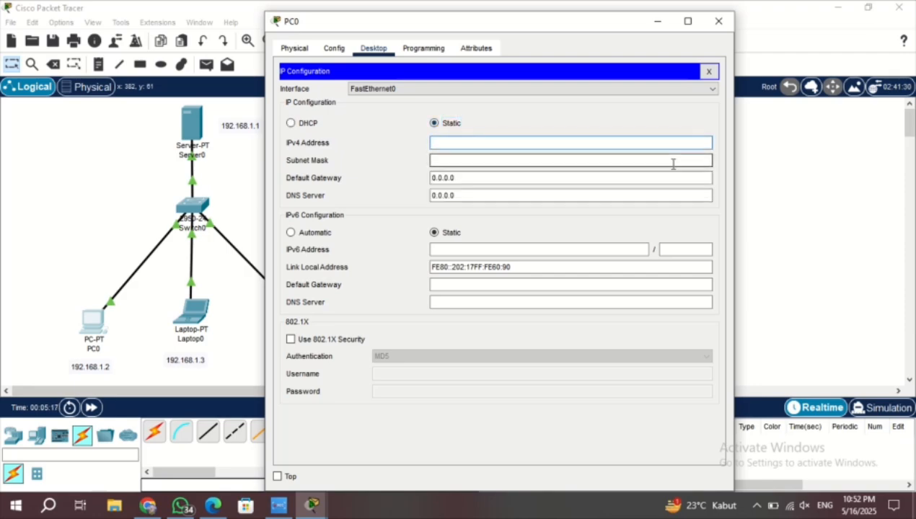
{"action": "left_click", "coordinate": [573, 145]}
{"action": "type", "text": "192.168.1.2"}
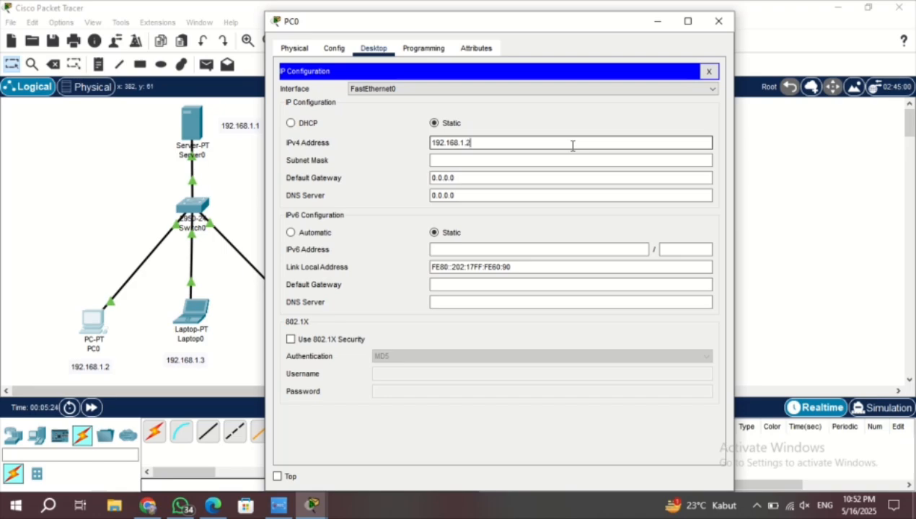
{"action": "left_click", "coordinate": [541, 160]}
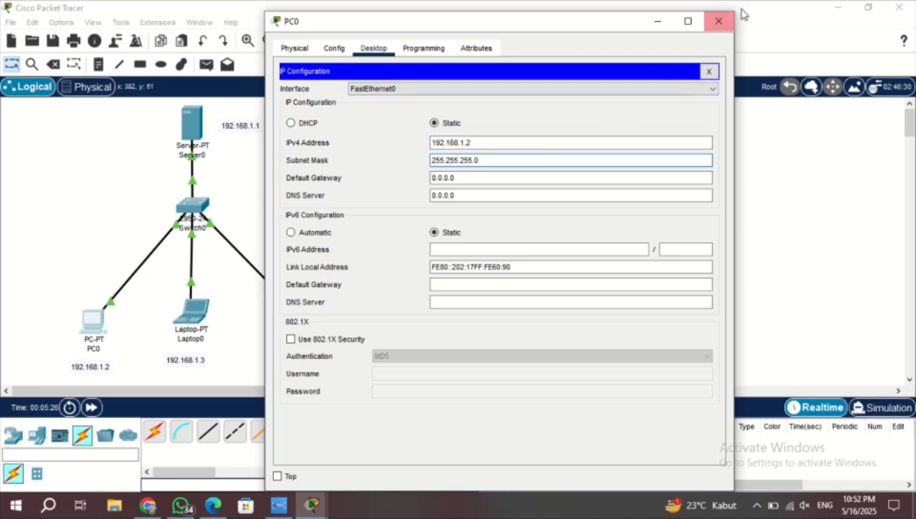
{"action": "left_click", "coordinate": [718, 21]}
- Switch Laptop0's IP configuration to static with IPv4 address 192.168.1.3 and the default subnet mask, and close its window
{"action": "left_click", "coordinate": [186, 324]}
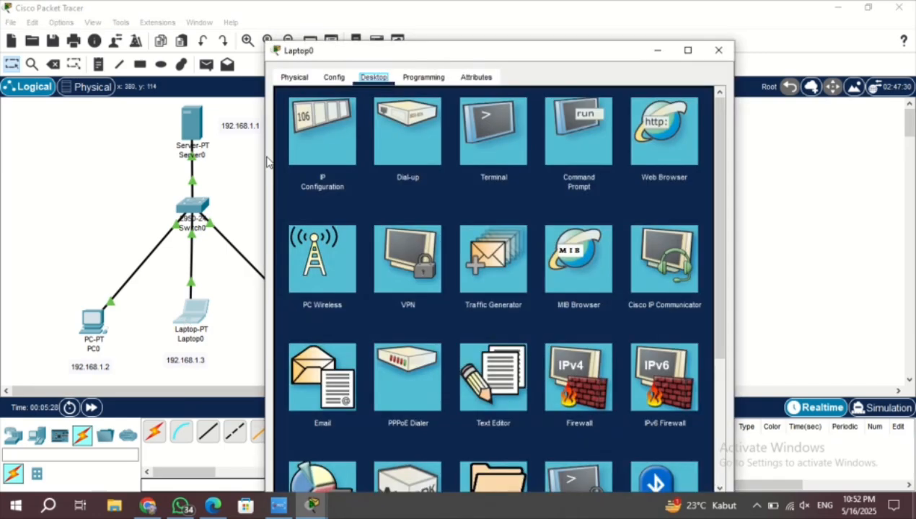
{"action": "left_click", "coordinate": [323, 144]}
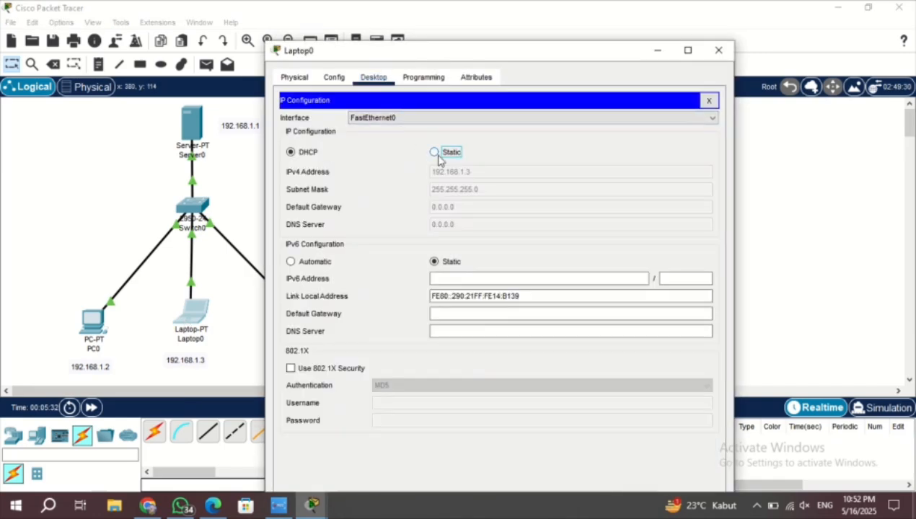
{"action": "left_click", "coordinate": [436, 153]}
{"action": "left_click", "coordinate": [290, 152]}
{"action": "left_click", "coordinate": [436, 153]}
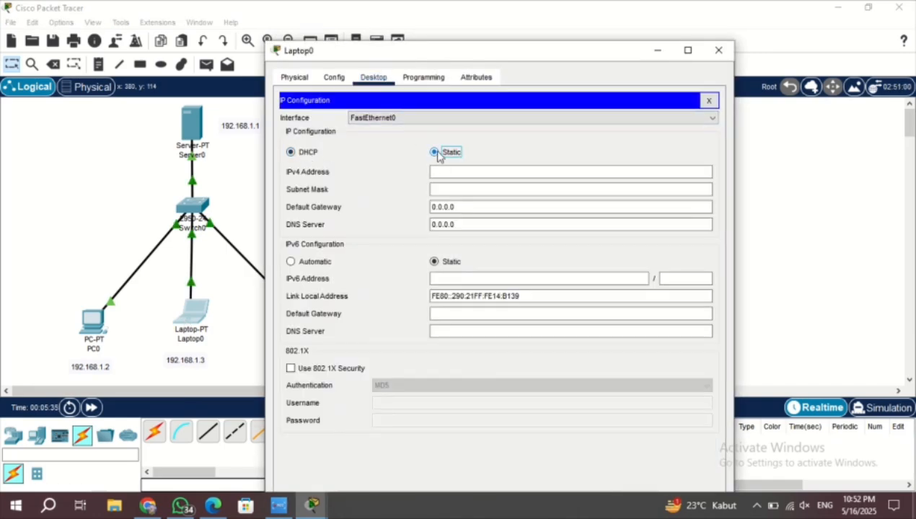
{"action": "type", "text": "192.168.1.3"}
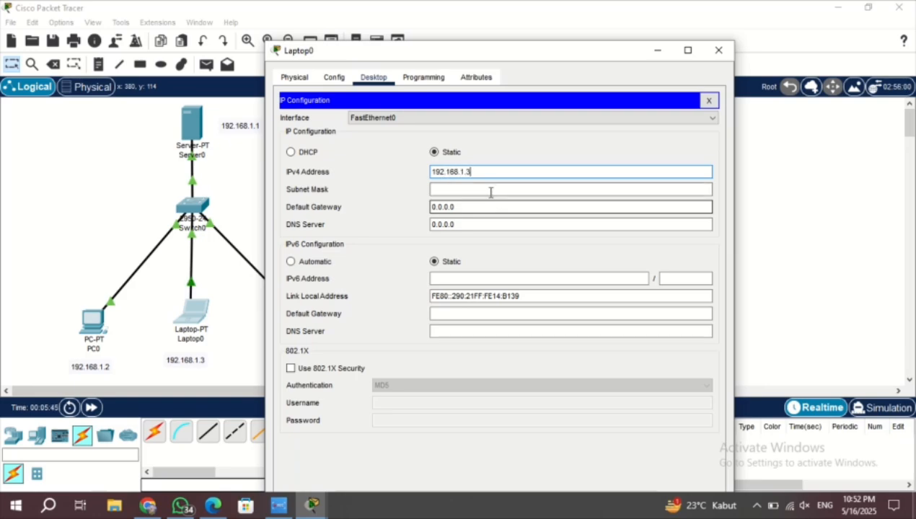
{"action": "left_click", "coordinate": [490, 190]}
{"action": "left_click", "coordinate": [719, 51]}
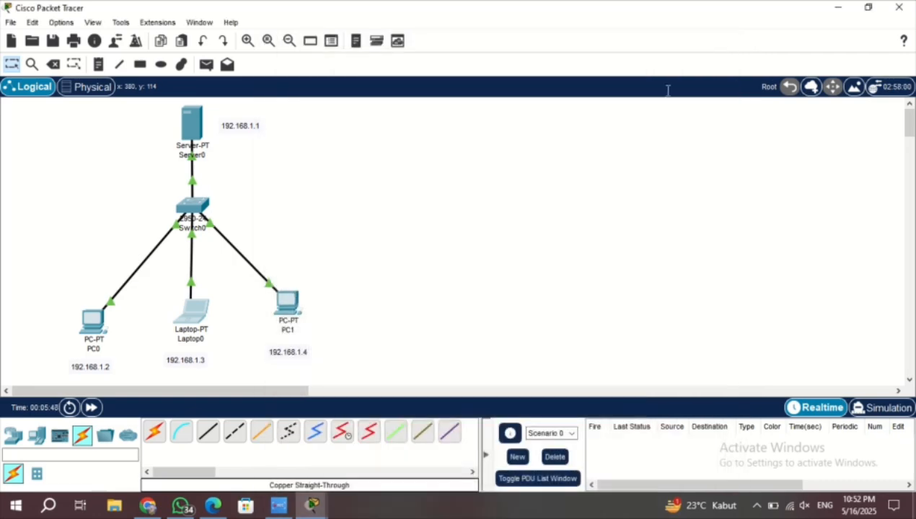
- Switch PC1's IP configuration to static with IPv4 address 192.168.1.4 and the default subnet mask, and close its window
{"action": "left_click", "coordinate": [282, 309]}
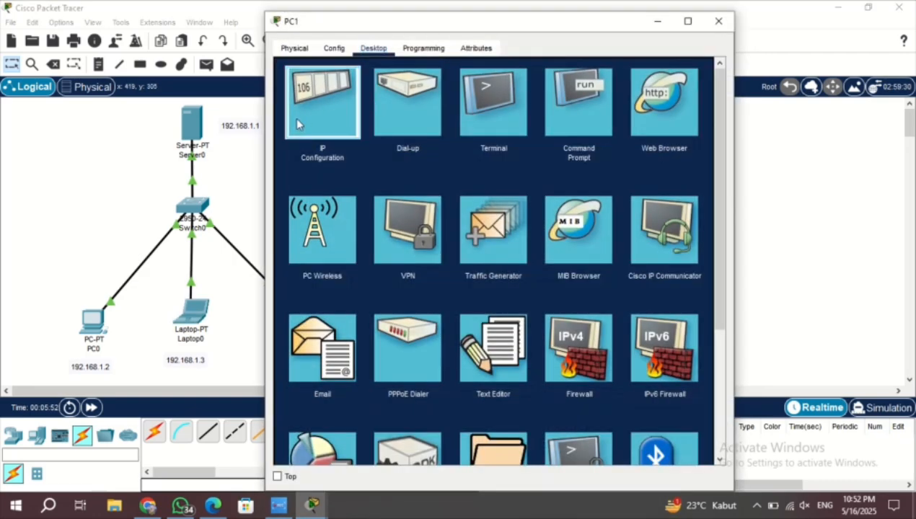
{"action": "left_click", "coordinate": [295, 118]}
{"action": "left_click", "coordinate": [435, 123]}
{"action": "left_click", "coordinate": [301, 124]}
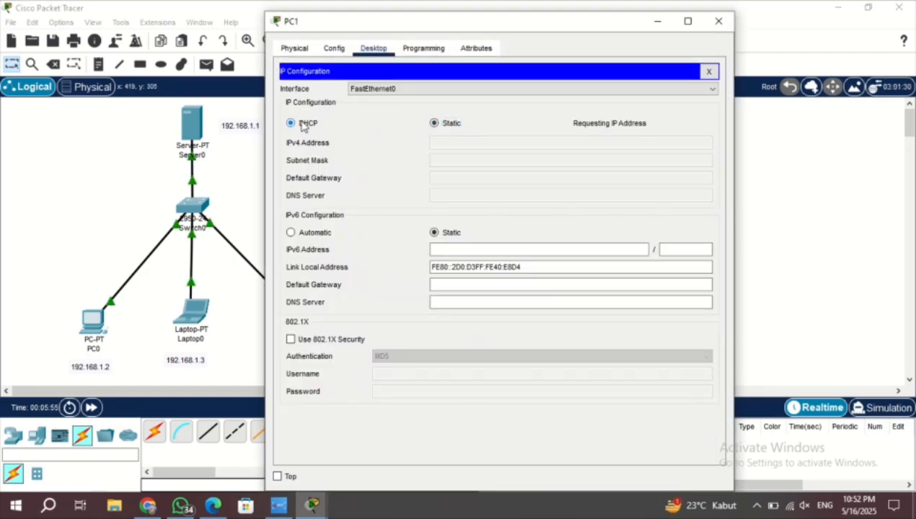
{"action": "left_click", "coordinate": [435, 123]}
{"action": "left_click", "coordinate": [431, 142]}
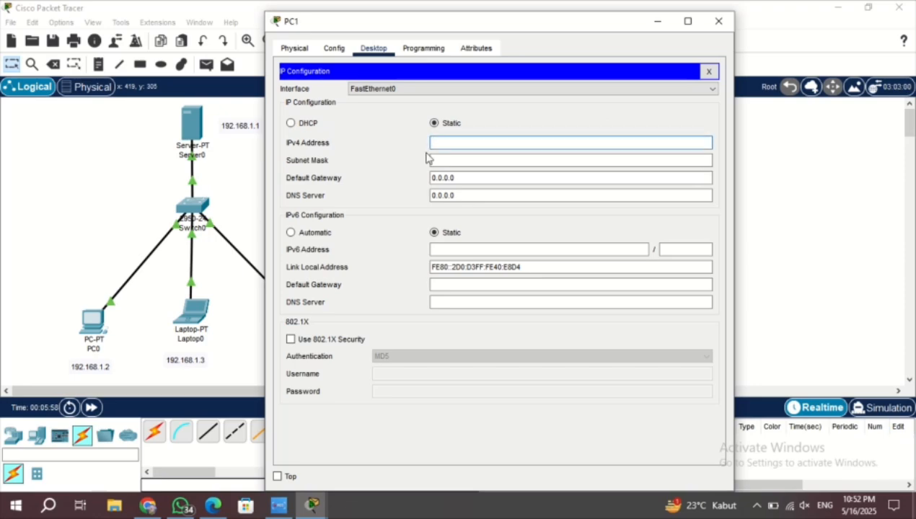
{"action": "type", "text": "192.168.1.4"}
{"action": "left_click", "coordinate": [491, 160]}
{"action": "left_click", "coordinate": [713, 23]}
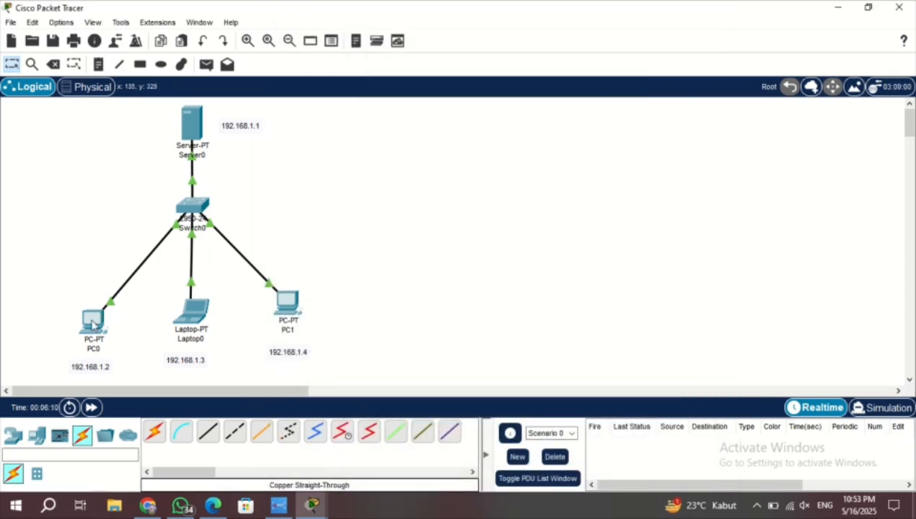
- Ping the server at 192.168.1.1 from PC0's command prompt and close PC0's window
{"action": "left_click", "coordinate": [92, 325]}
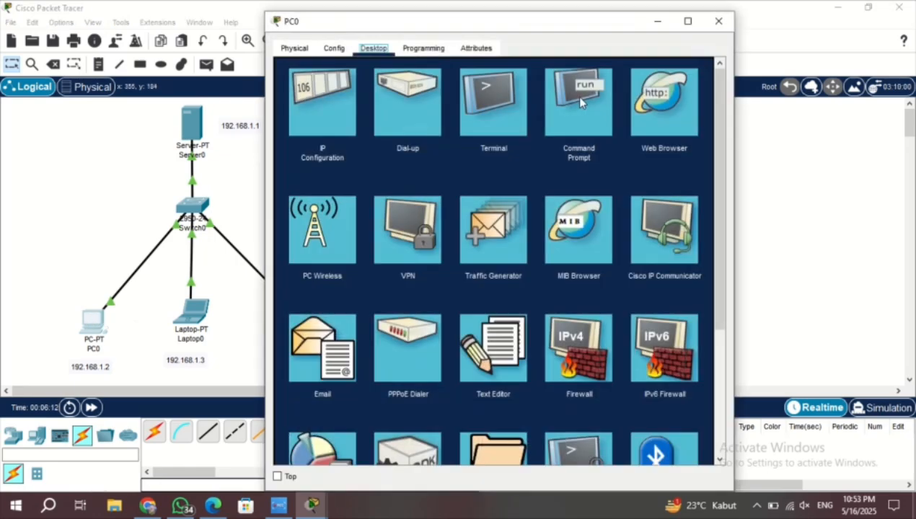
{"action": "left_click", "coordinate": [575, 96]}
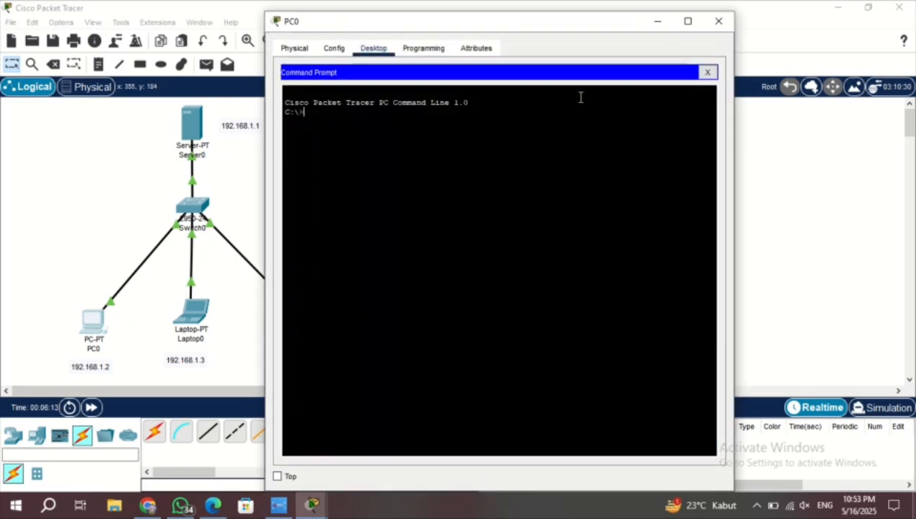
{"action": "type", "text": "ping"}
{"action": "left_click_drag", "start_coordinate": [534, 24], "coordinate": [571, 23]}
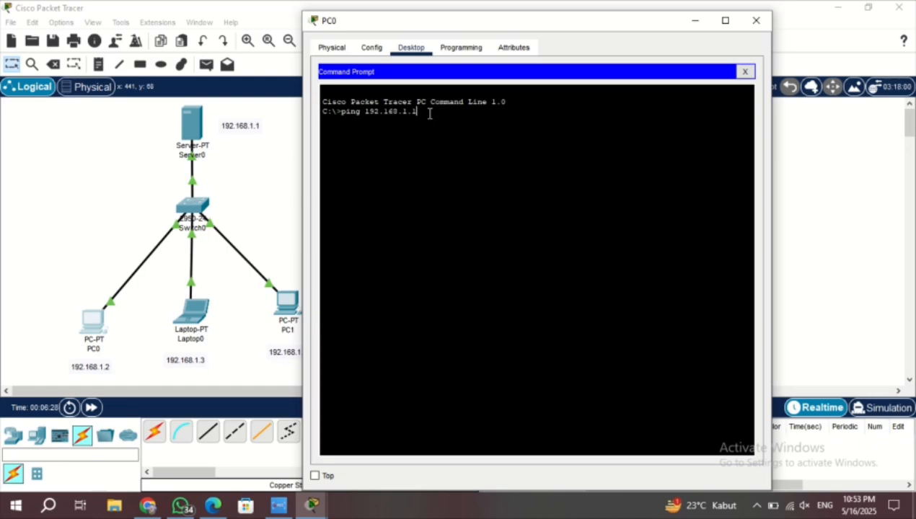
{"action": "key", "text": "Return"}
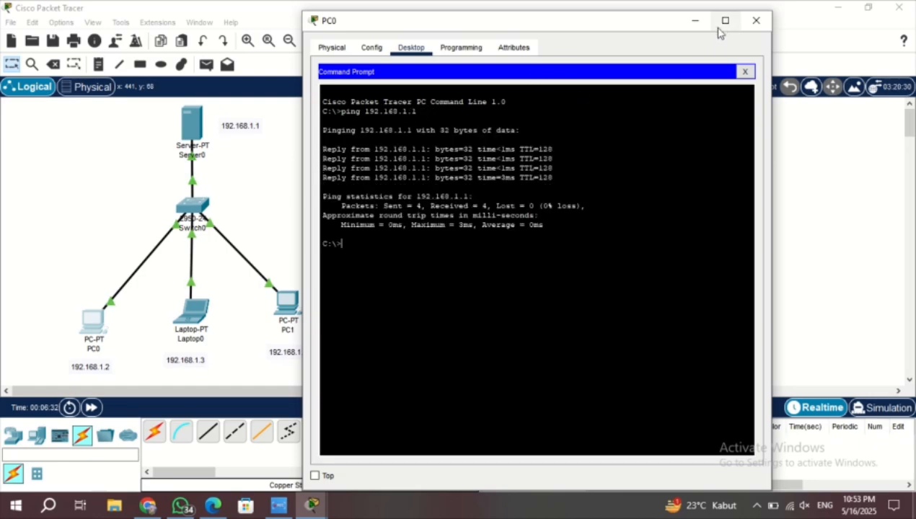
{"action": "left_click", "coordinate": [756, 20]}
- Ping the server at 192.168.1.1 from Laptop0's command prompt and close Laptop0's window
{"action": "left_click", "coordinate": [202, 325]}
{"action": "left_click", "coordinate": [708, 72]}
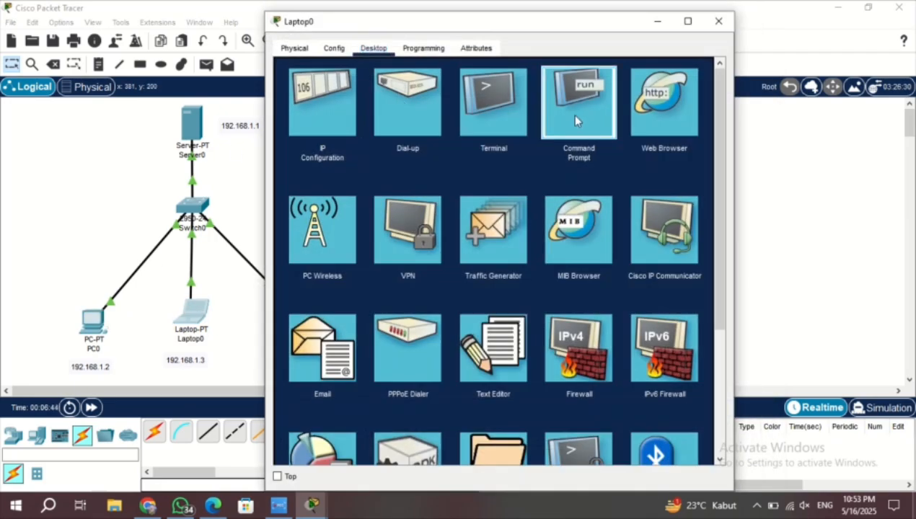
{"action": "left_click", "coordinate": [570, 114]}
{"action": "type", "text": "ping 192.168.1.1"}
{"action": "key", "text": "Return"}
{"action": "left_click", "coordinate": [718, 21]}
- Ping the server at 192.168.1.1 from PC1's command prompt and close PC1's window
{"action": "left_click", "coordinate": [301, 315]}
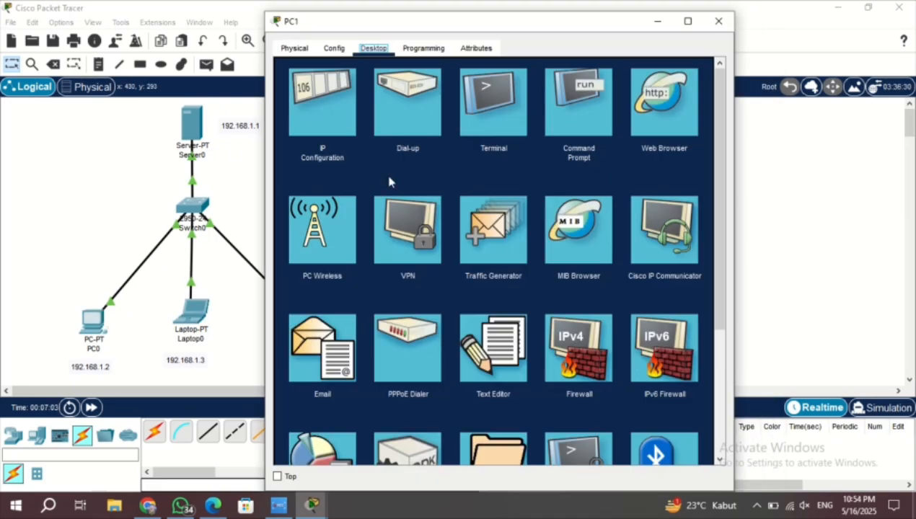
{"action": "left_click", "coordinate": [570, 115]}
{"action": "type", "text": "ping 192.168.1.1"}
{"action": "key", "text": "Return"}
{"action": "left_click", "coordinate": [718, 21]}
- Review Server0's static IP configuration and its services, and close its window
{"action": "left_click", "coordinate": [192, 124]}
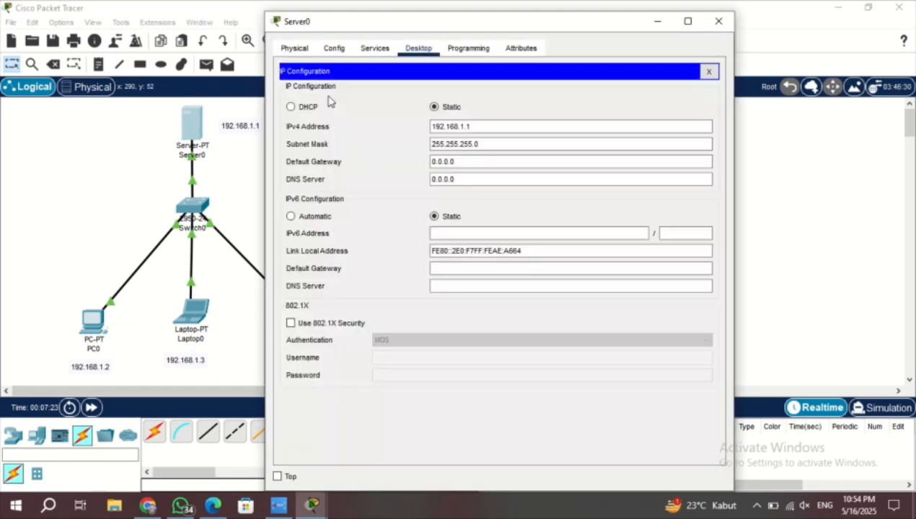
{"action": "left_click", "coordinate": [374, 48]}
{"action": "left_click", "coordinate": [317, 98]}
{"action": "left_click", "coordinate": [718, 21]}
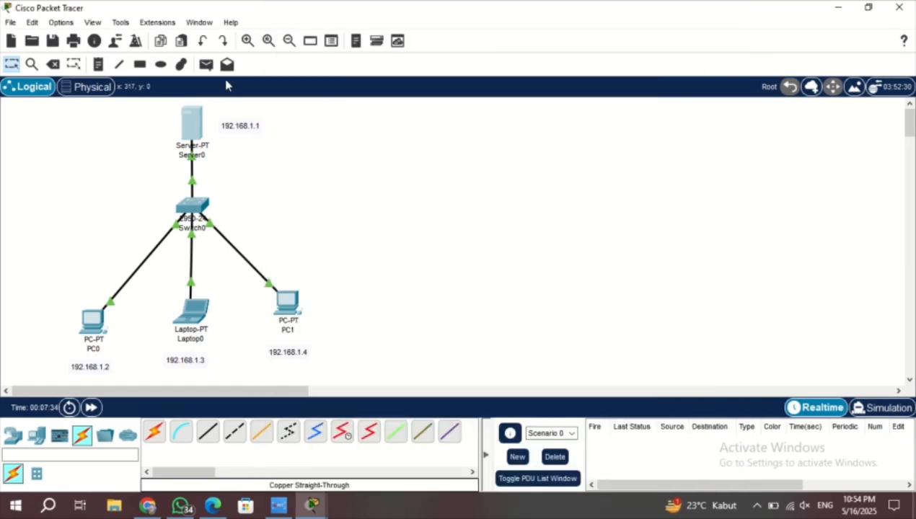
- Send simple PDUs from Server0 to PC0, Laptop0 and PC1 to test connectivity
{"action": "left_click", "coordinate": [206, 64]}
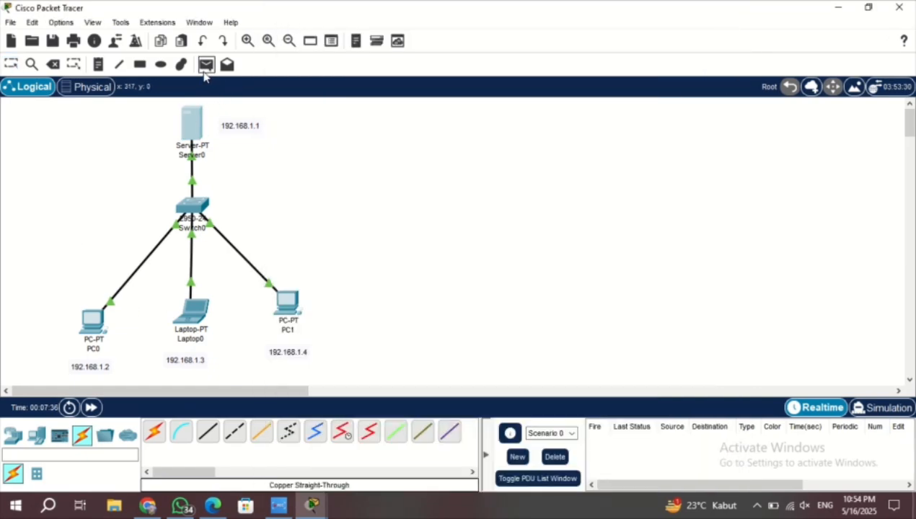
{"action": "left_click", "coordinate": [193, 129]}
{"action": "left_click", "coordinate": [88, 323]}
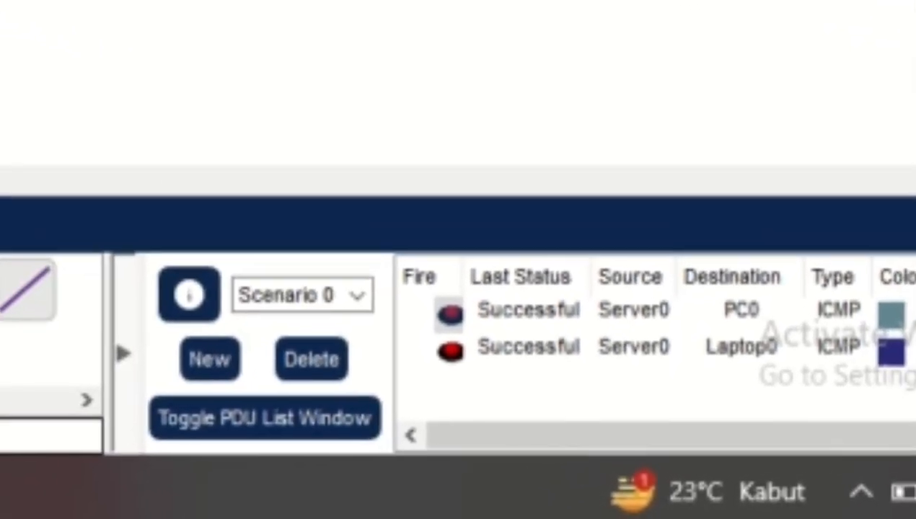
{"action": "left_click", "coordinate": [127, 220]}
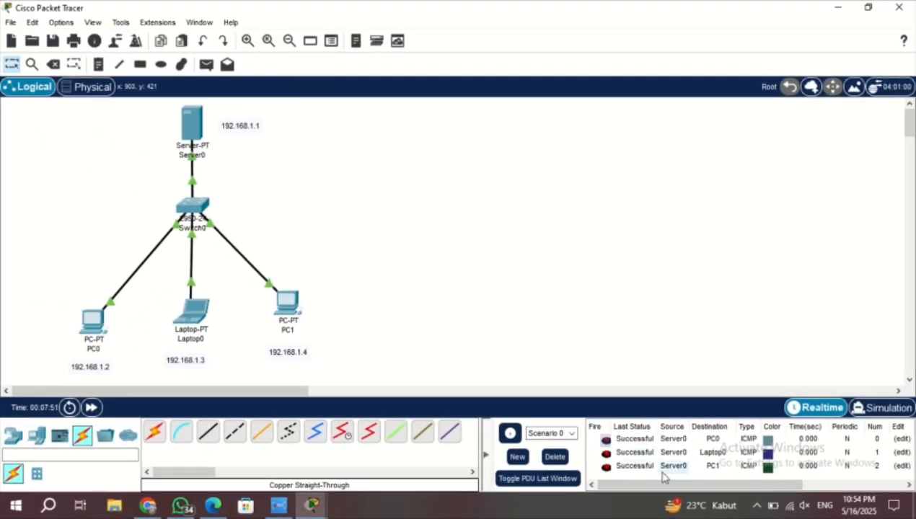
- Switch to Simulation mode and play the movement of the three PDUs from Server0
{"action": "left_click", "coordinate": [888, 406]}
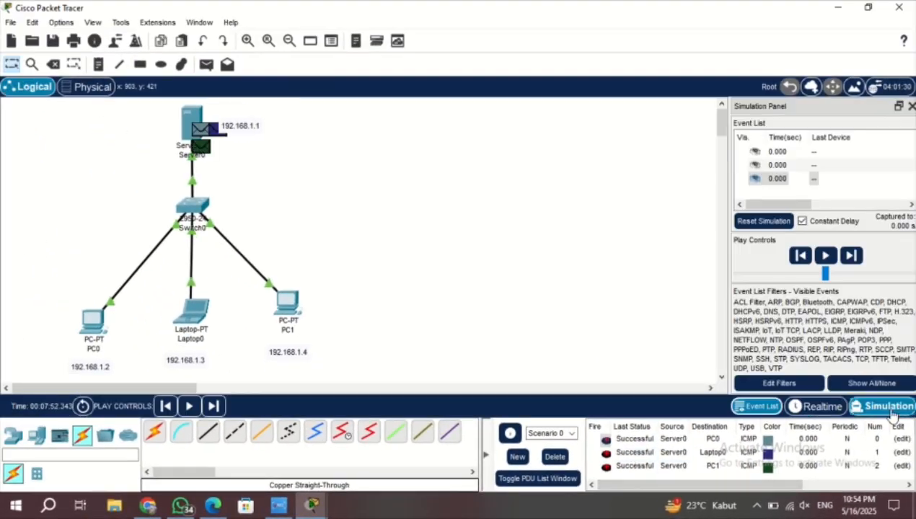
{"action": "left_click", "coordinate": [832, 254]}
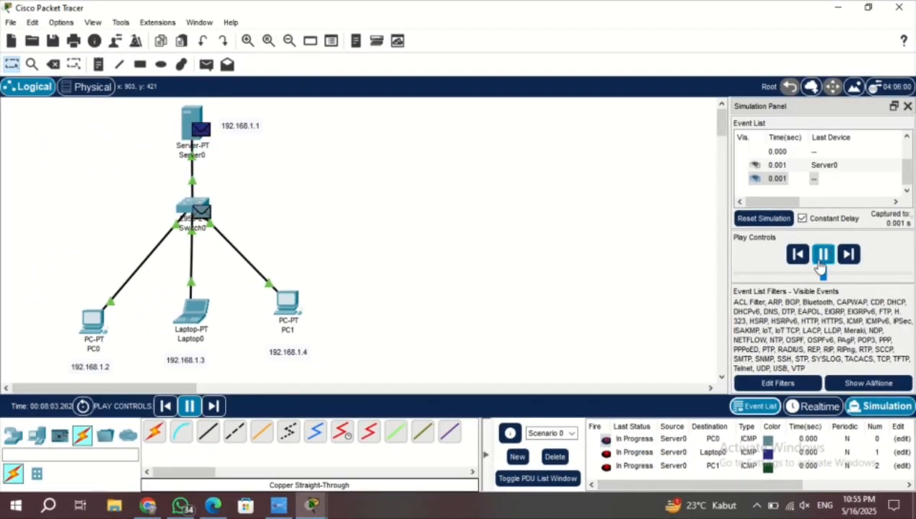